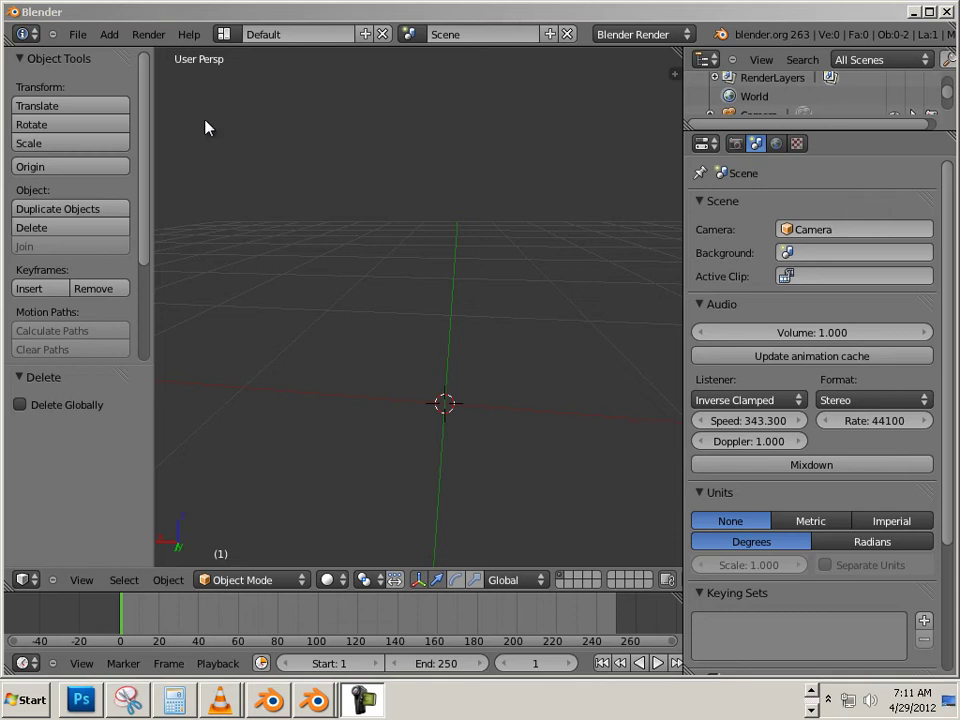
# Step: Add a cube mesh from Add > Mesh > Cube and orbit the view around it
pyautogui.click(111, 42)
pyautogui.click(110, 37)
pyautogui.moveTo(125, 53)
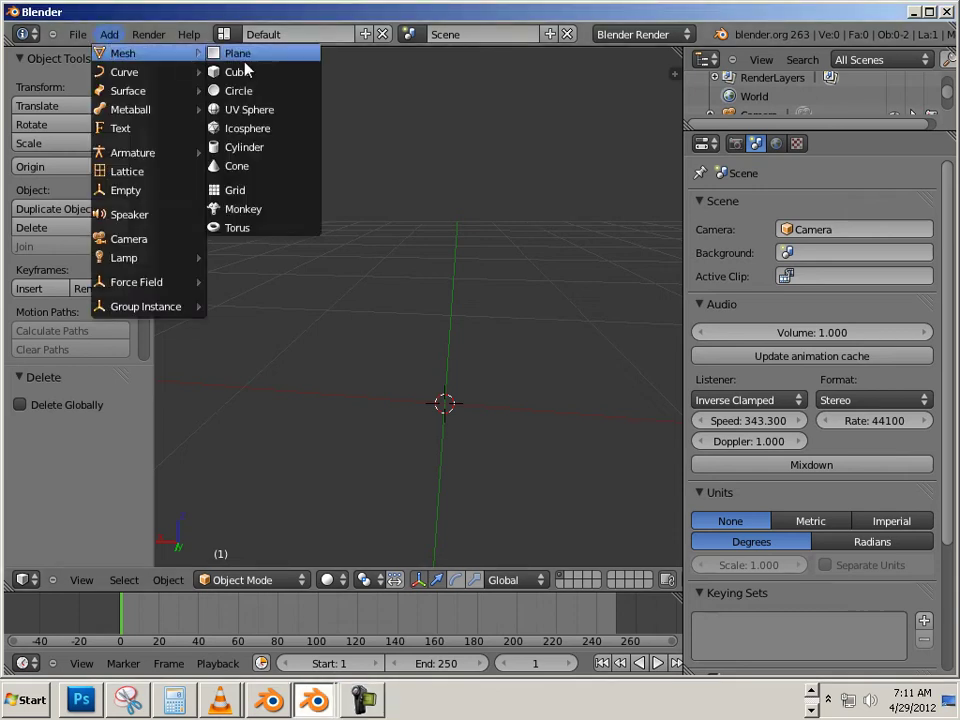
pyautogui.click(240, 74)
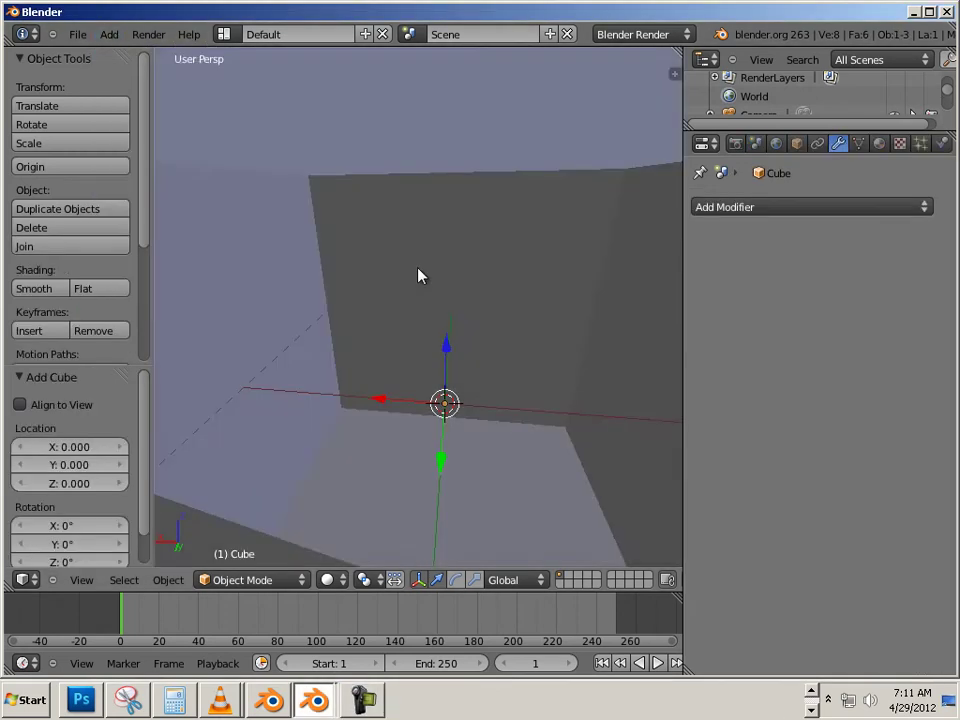
pyautogui.scroll(-5, 529, 337)
pyautogui.moveTo(424, 306); pyautogui.dragTo(460, 332, button='middle')
# Step: Put the cube in Edit Mode, deselect everything, and select its right-hand side face in face mode
pyautogui.click(253, 579)
pyautogui.click(240, 540)
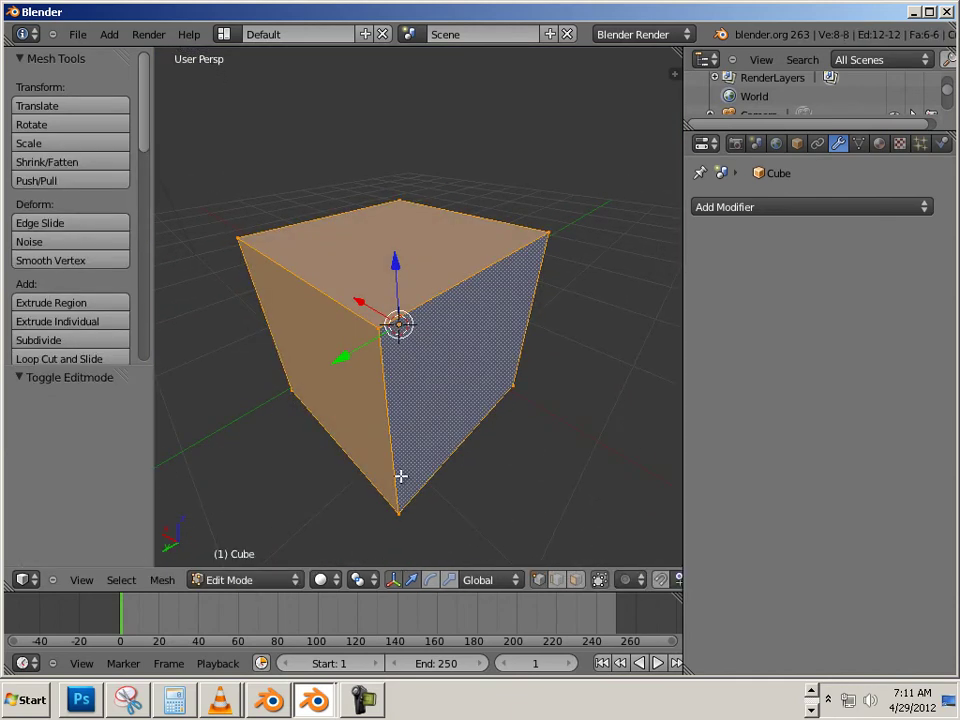
pyautogui.press('a')
pyautogui.click(577, 580)
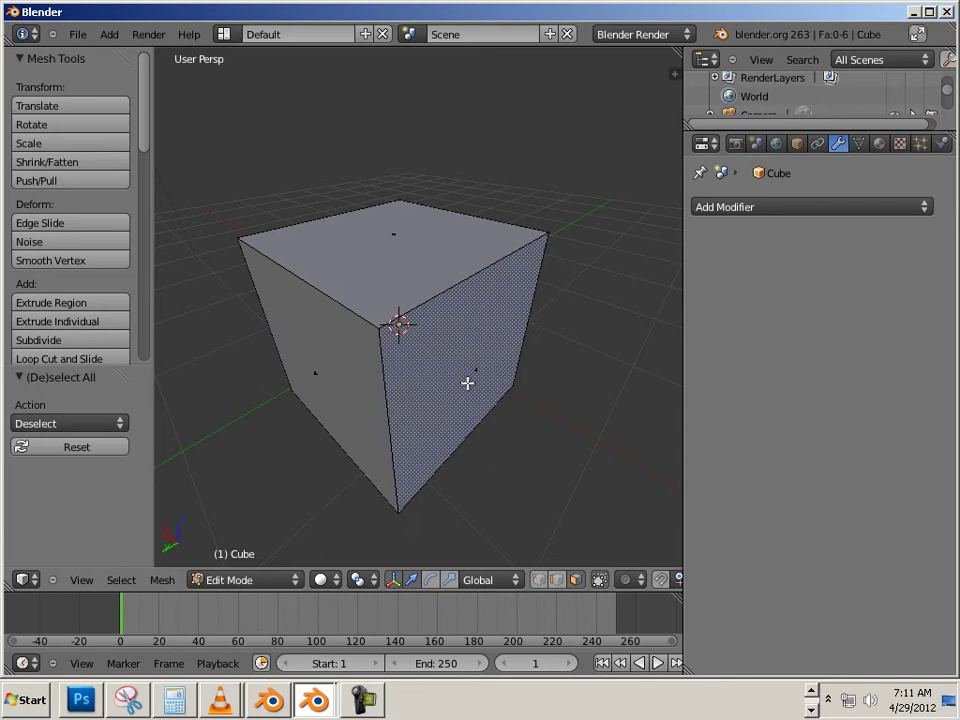
pyautogui.rightClick(467, 381)
# Step: Extrude the selected face twice, keeping both extrusions in place
pyautogui.press('e')
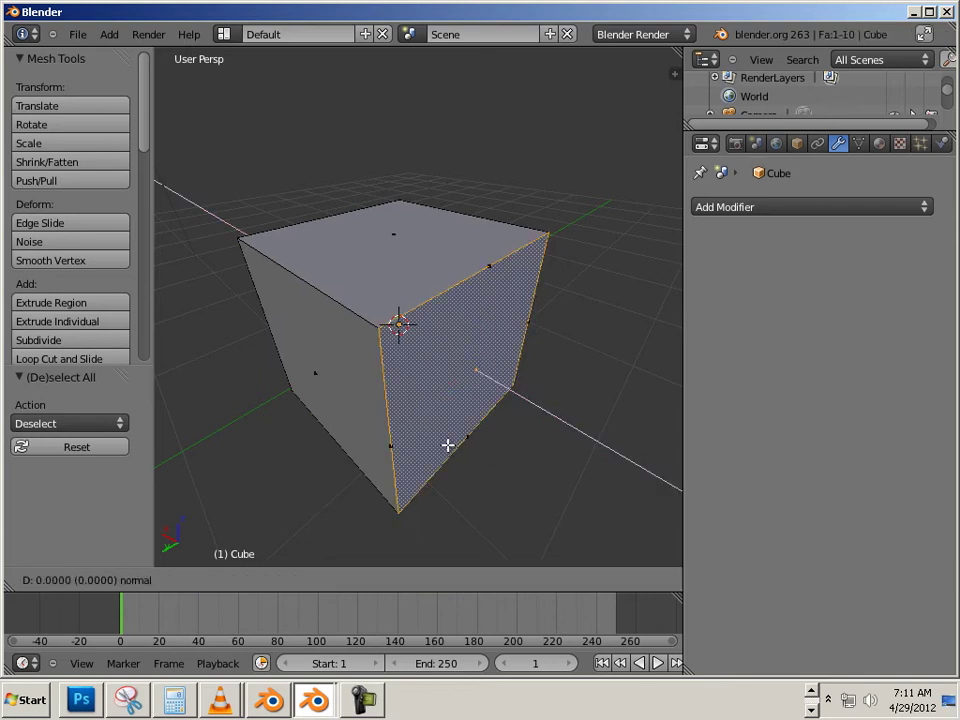
pyautogui.rightClick(448, 444)
pyautogui.moveTo(362, 443); pyautogui.dragTo(373, 374, button='middle')
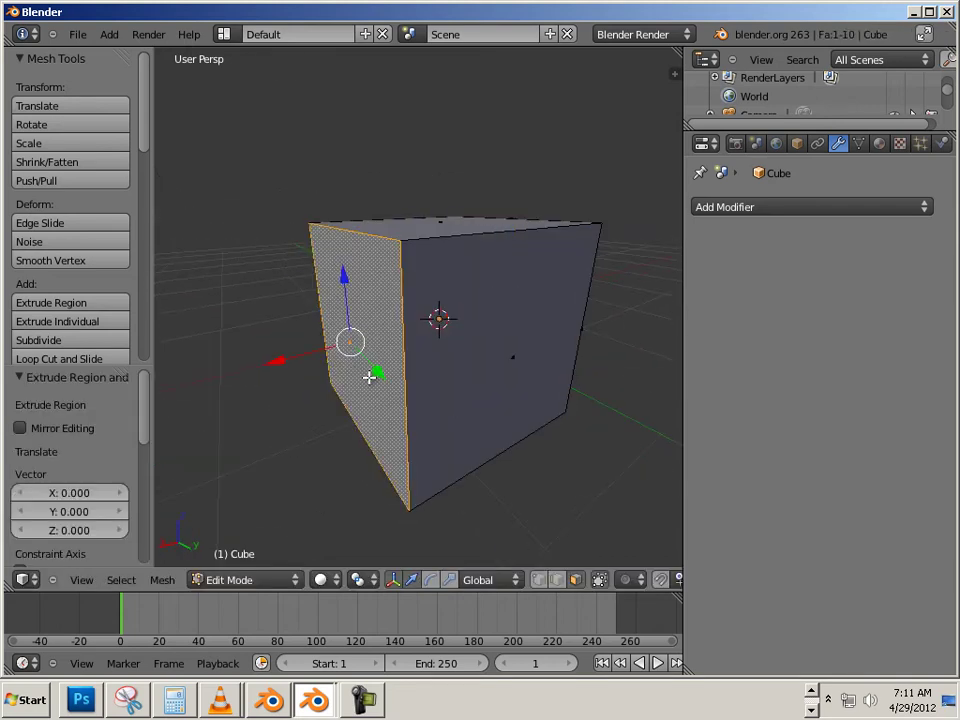
pyautogui.press('e')
pyautogui.rightClick(568, 429)
pyautogui.moveTo(568, 429); pyautogui.dragTo(603, 304, button='middle')
# Step: Return to Object Mode and add a Multiresolution modifier subdivided to level 4
pyautogui.press('Tab')
pyautogui.click(705, 207)
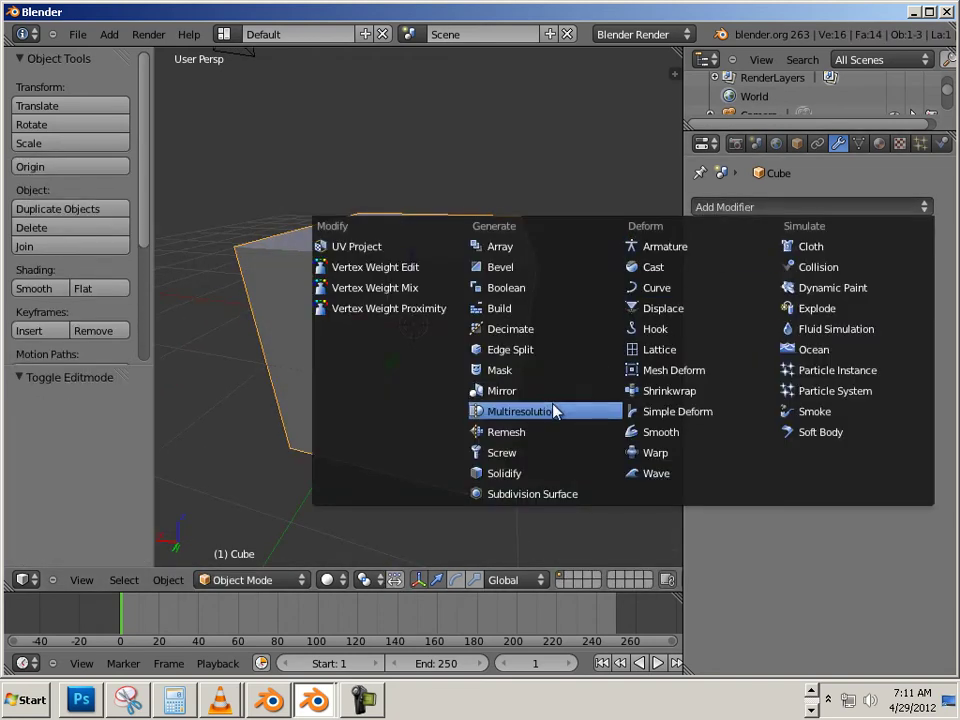
pyautogui.click(528, 416)
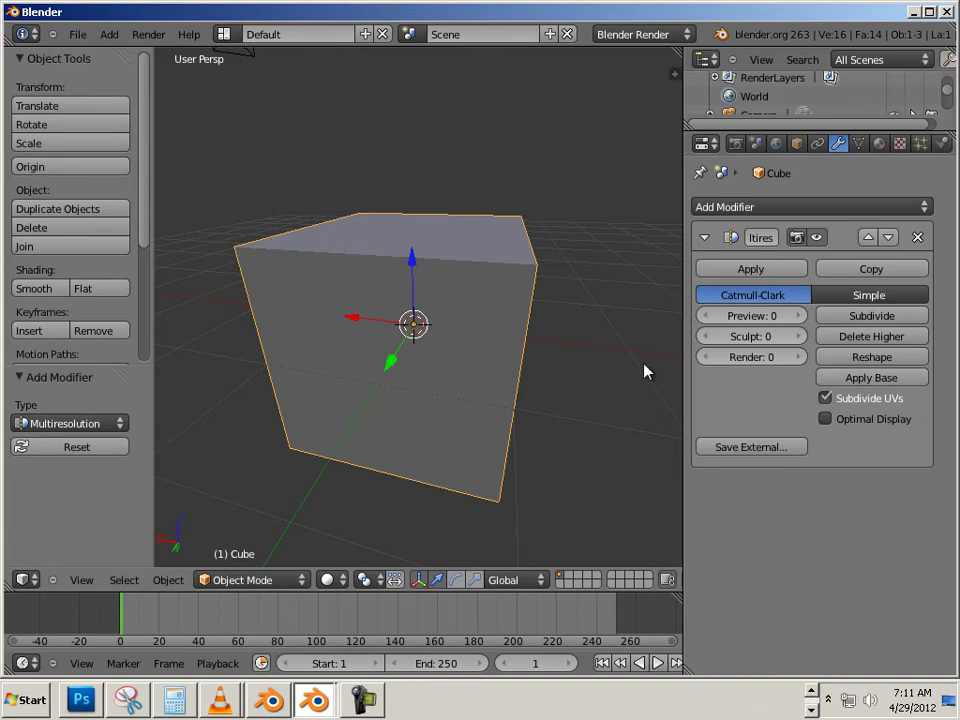
pyautogui.click(860, 318)
pyautogui.click(860, 318)
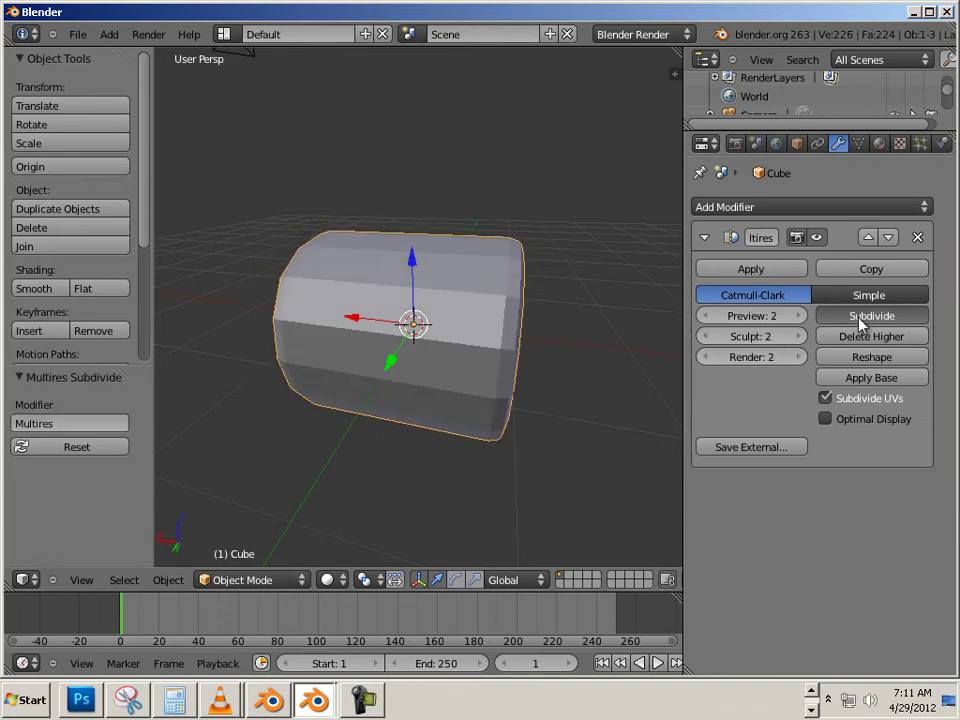
pyautogui.click(860, 318)
pyautogui.click(860, 318)
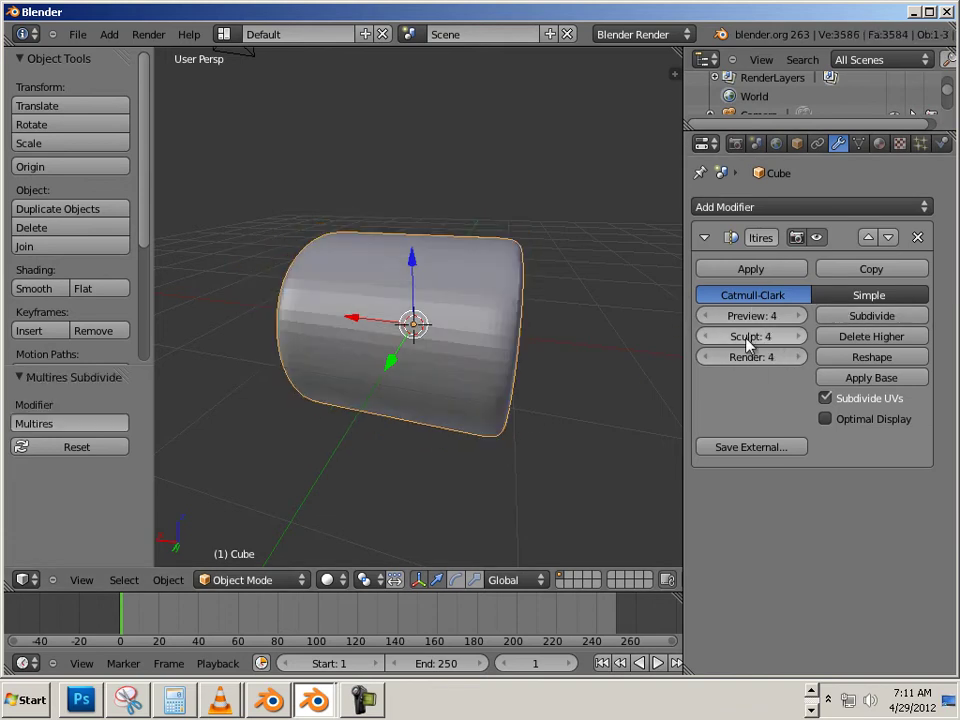
pyautogui.click(738, 272)
pyautogui.press('Tab')
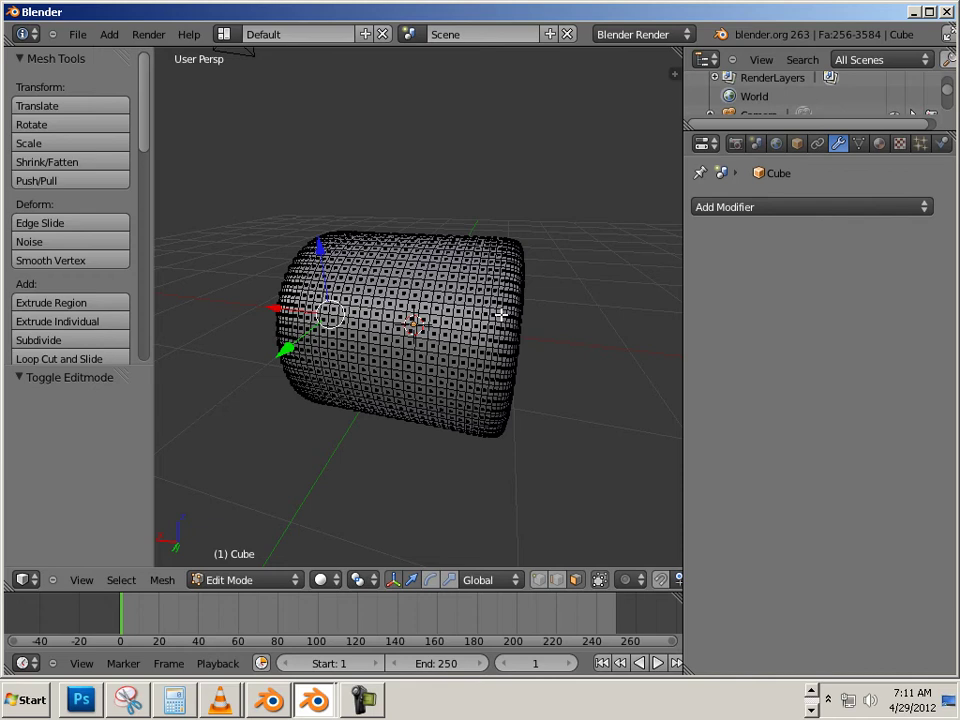
pyautogui.moveTo(333, 315); pyautogui.dragTo(356, 326)
pyautogui.scroll(4, 420, 330)
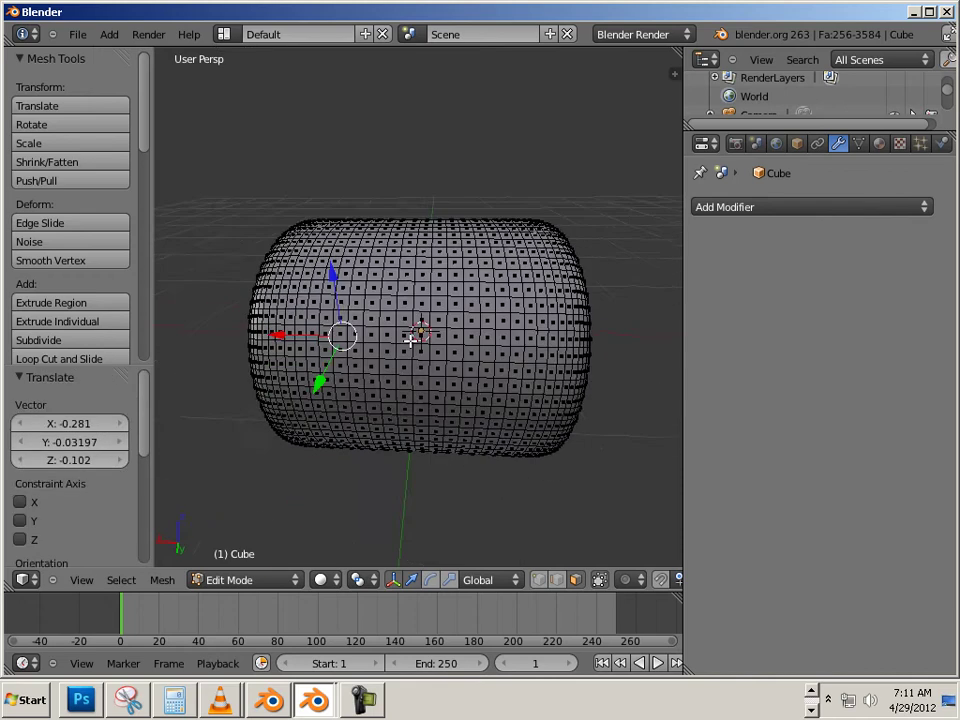
pyautogui.moveTo(428, 345); pyautogui.dragTo(465, 328, button='middle')
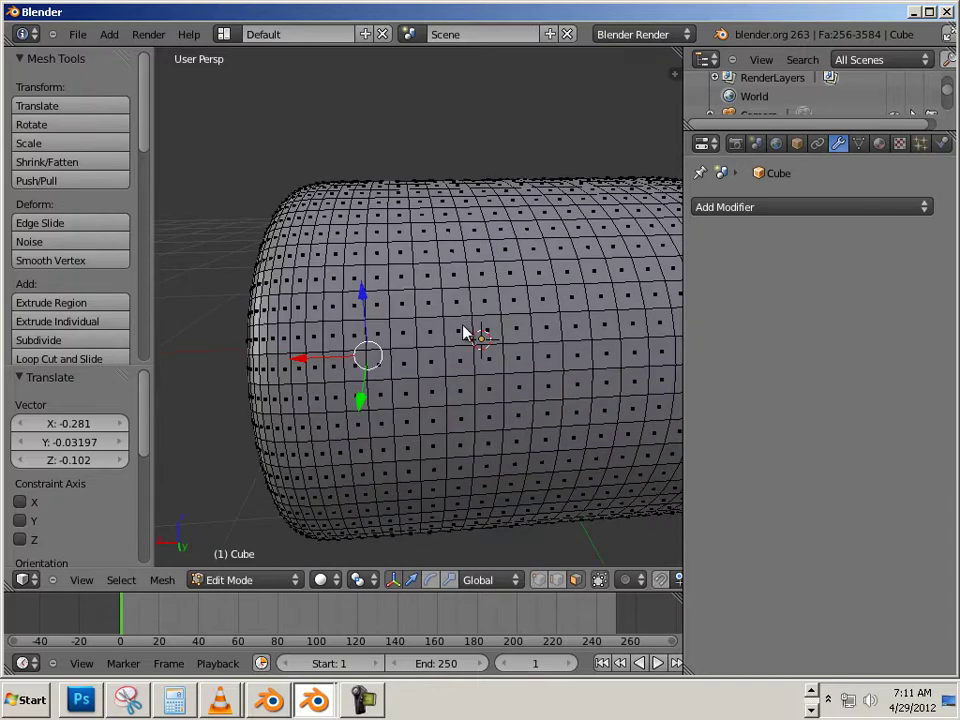
pyautogui.press('Tab')
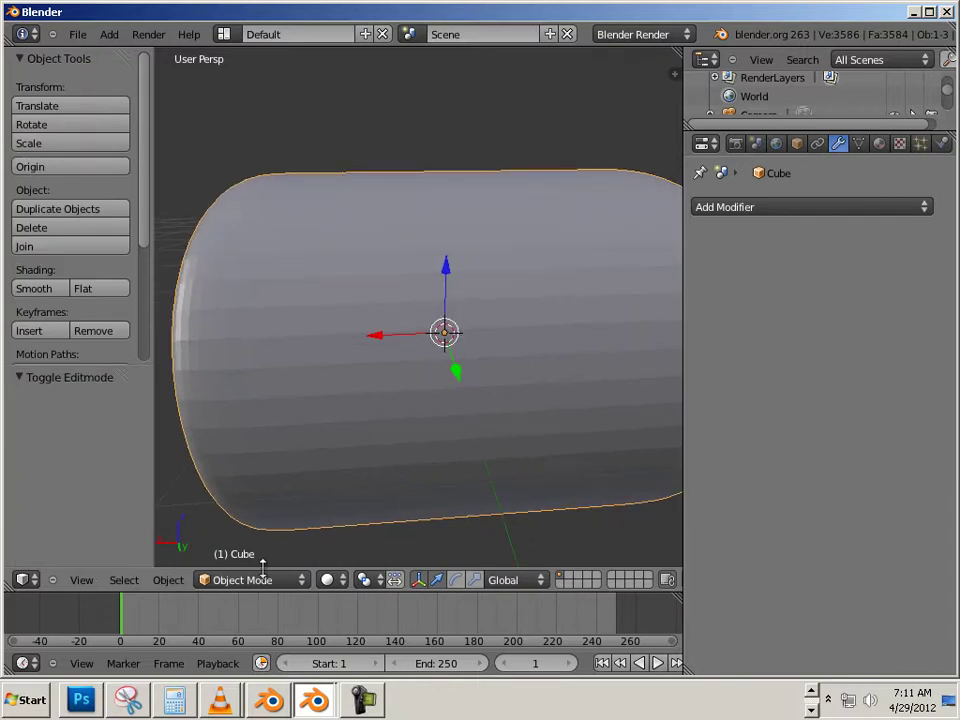
pyautogui.click(262, 578)
# Step: Back in Edit Mode, switch to edge select and select a vertical edge loop in the middle
pyautogui.click(268, 553)
pyautogui.scroll(2, 373, 375)
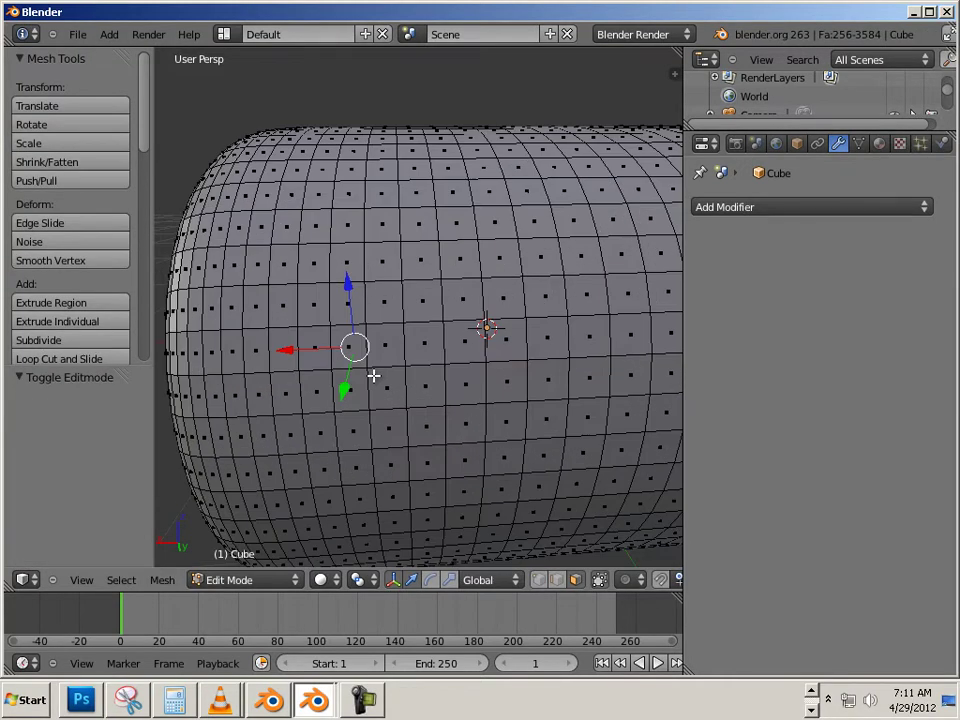
pyautogui.scroll(3, 373, 375)
pyautogui.keyDown('alt'); pyautogui.rightClick(388, 342); pyautogui.keyUp('alt')
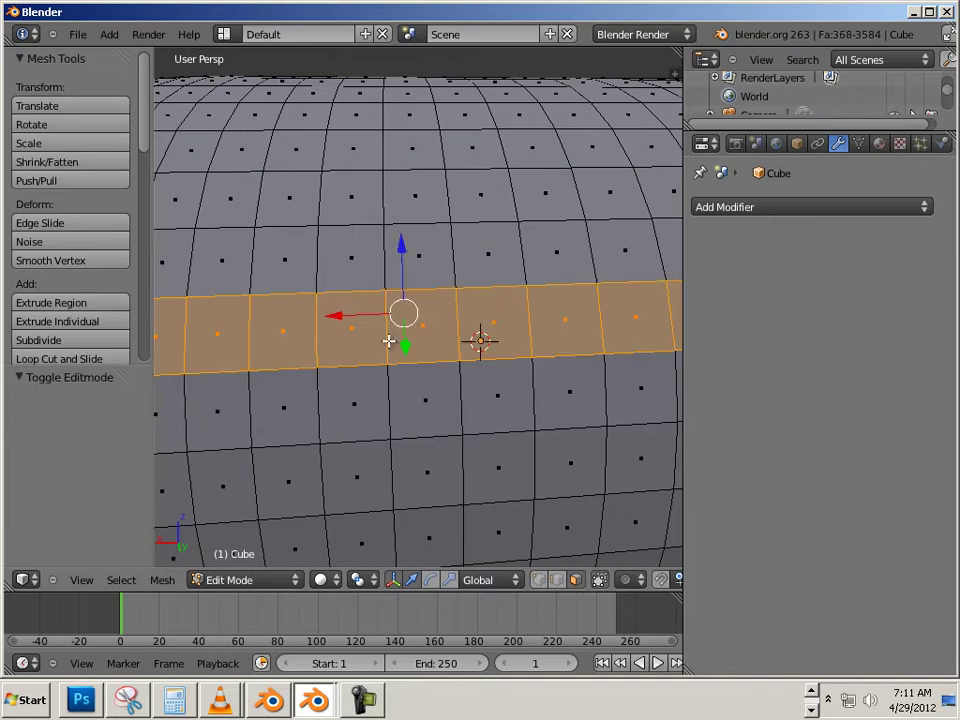
pyautogui.click(556, 582)
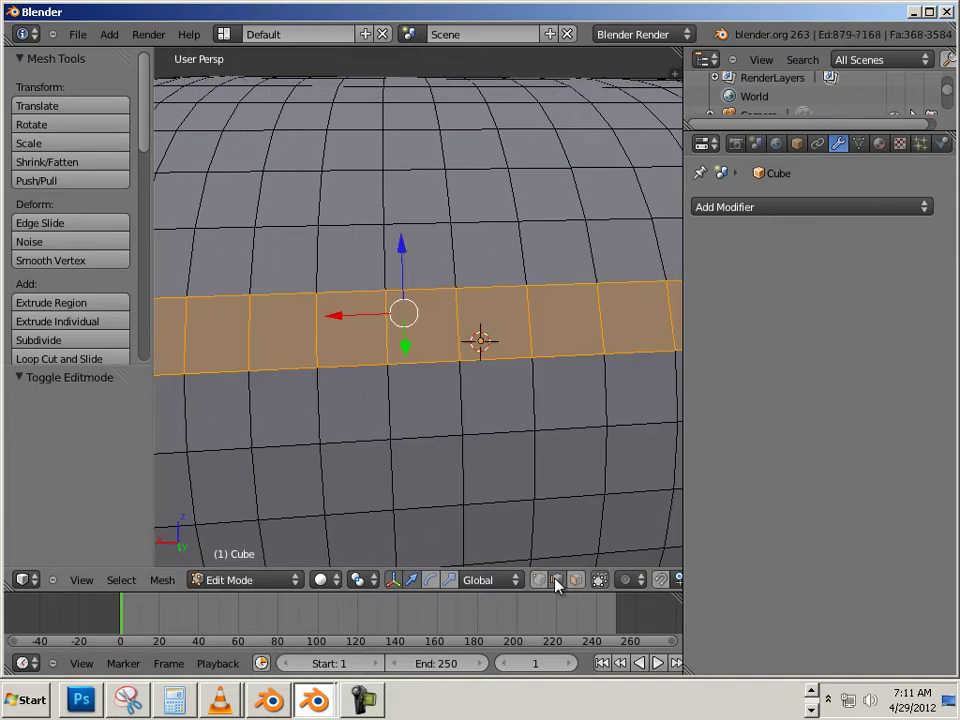
pyautogui.rightClick(391, 403)
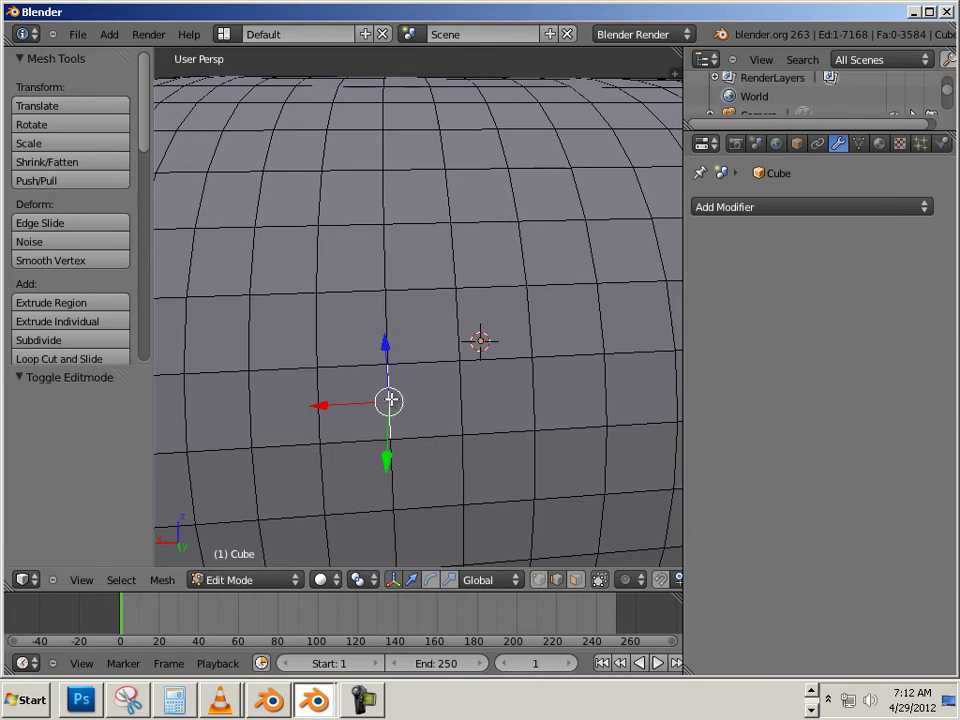
pyautogui.keyDown('alt'); pyautogui.rightClick(386, 268); pyautogui.keyUp('alt')
# Step: Remove the selected loop with Delete > Delete Edge Loop, merging its neighbouring faces
pyautogui.scroll(-3, 464, 311)
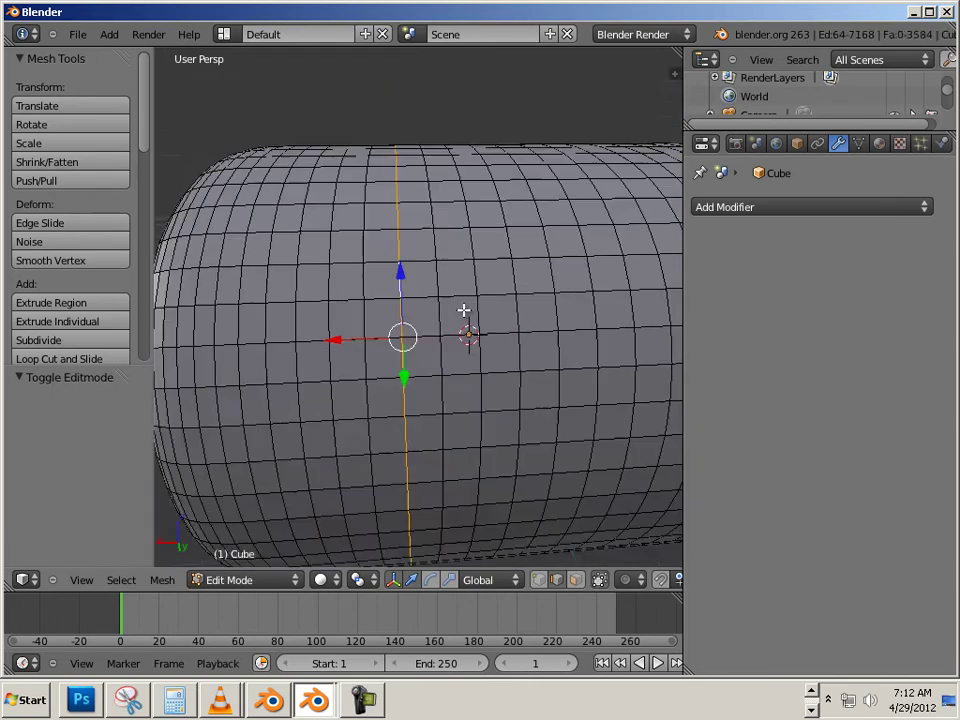
pyautogui.moveTo(464, 311); pyautogui.dragTo(453, 337, button='middle')
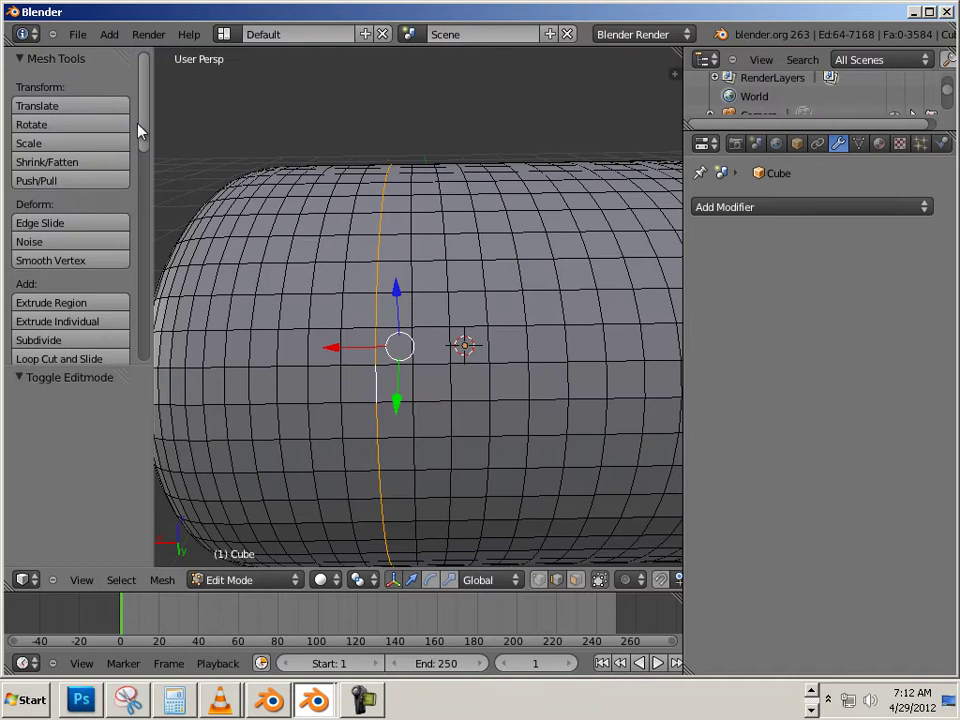
pyautogui.moveTo(144, 126); pyautogui.dragTo(140, 230)
pyautogui.scroll(1, 88, 190)
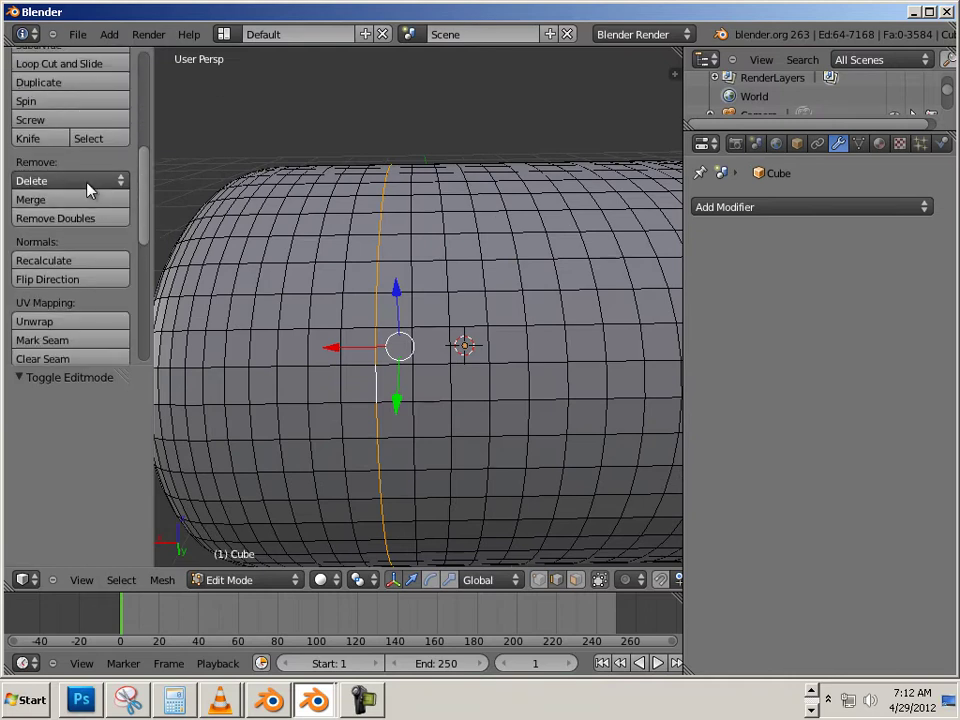
pyautogui.click(83, 181)
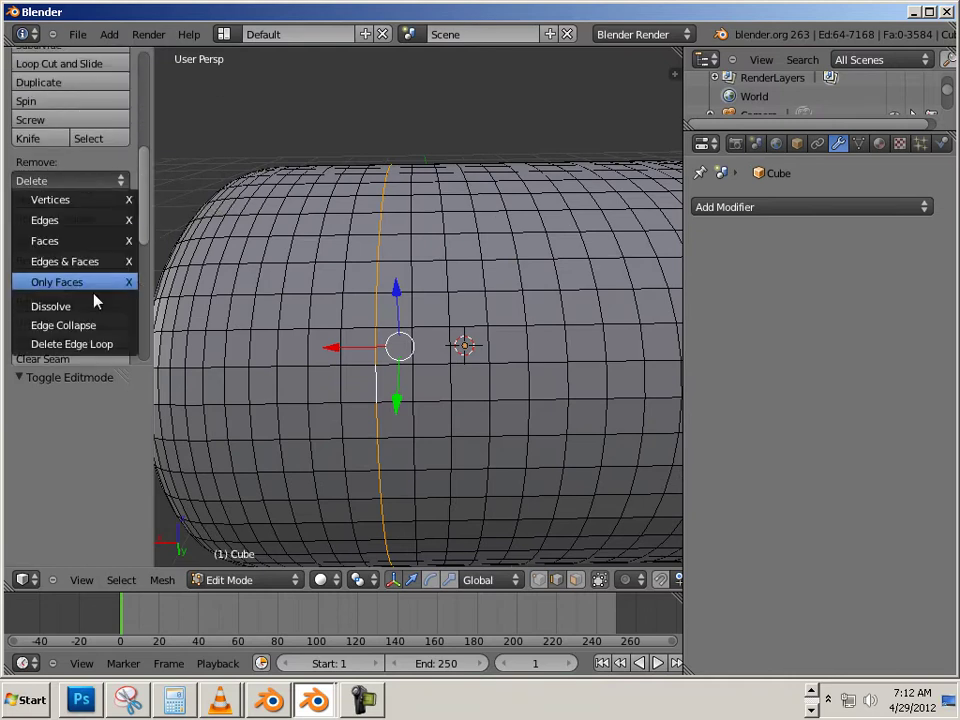
pyautogui.click(76, 346)
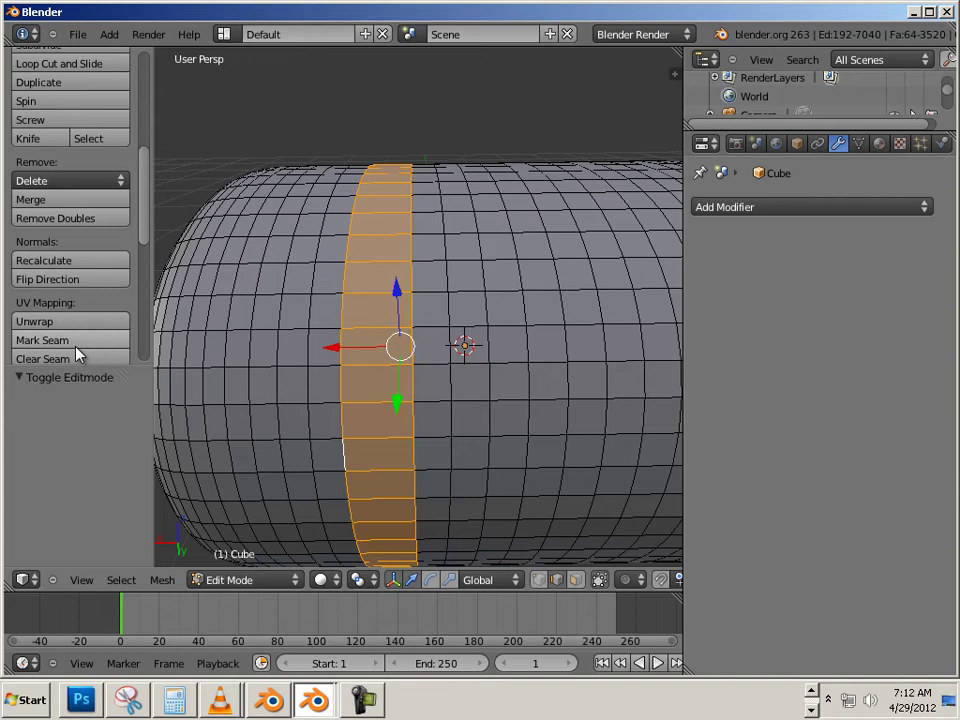
# Step: Select four adjacent vertical edge loops, remove them with Delete Edge Loop, then deselect all
pyautogui.rightClick(398, 260)
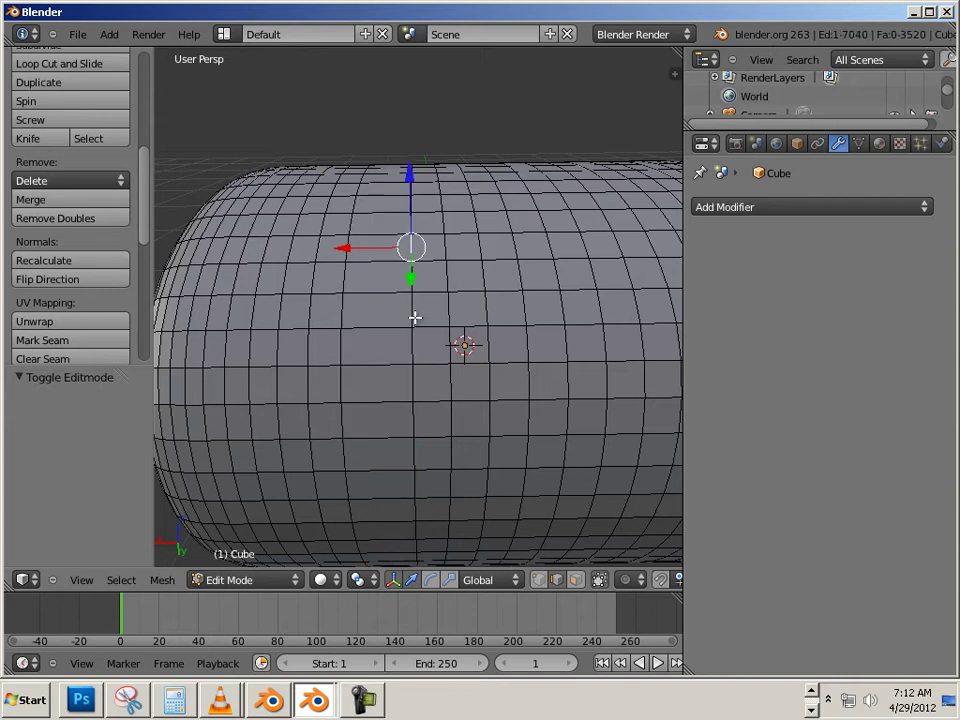
pyautogui.keyDown('alt'); pyautogui.rightClick(416, 316); pyautogui.keyUp('alt')
pyautogui.keyDown('alt'); pyautogui.keyDown('shift'); pyautogui.rightClick(447, 307); pyautogui.keyUp('shift'); pyautogui.keyUp('alt')
pyautogui.keyDown('alt'); pyautogui.keyDown('shift'); pyautogui.rightClick(486, 306); pyautogui.keyUp('shift'); pyautogui.keyUp('alt')
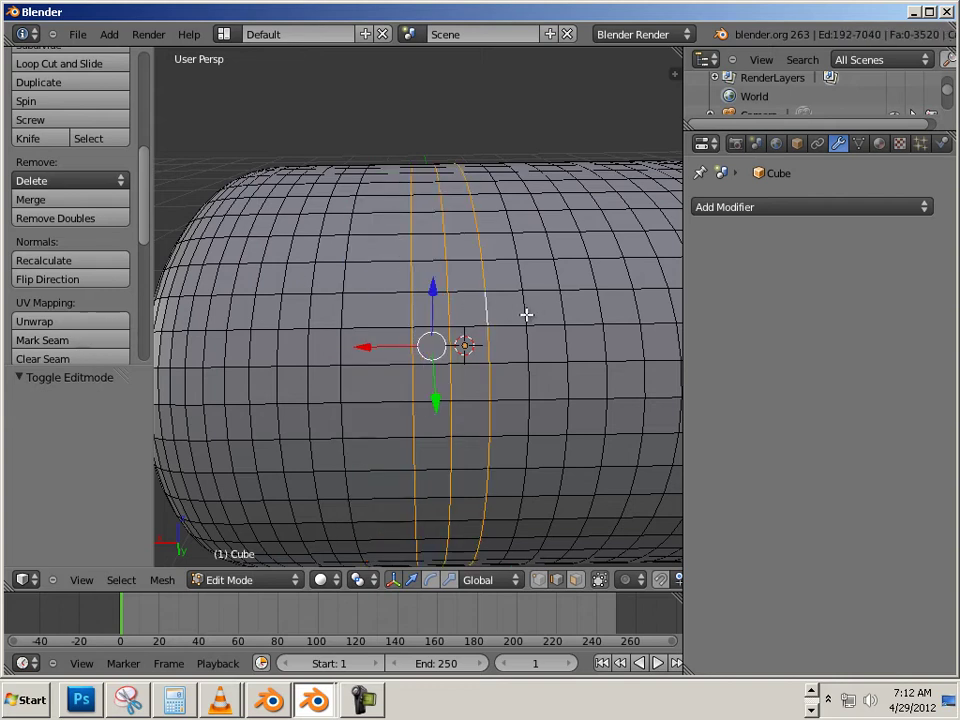
pyautogui.keyDown('alt'); pyautogui.keyDown('shift'); pyautogui.rightClick(524, 312); pyautogui.keyUp('shift'); pyautogui.keyUp('alt')
pyautogui.click(82, 186)
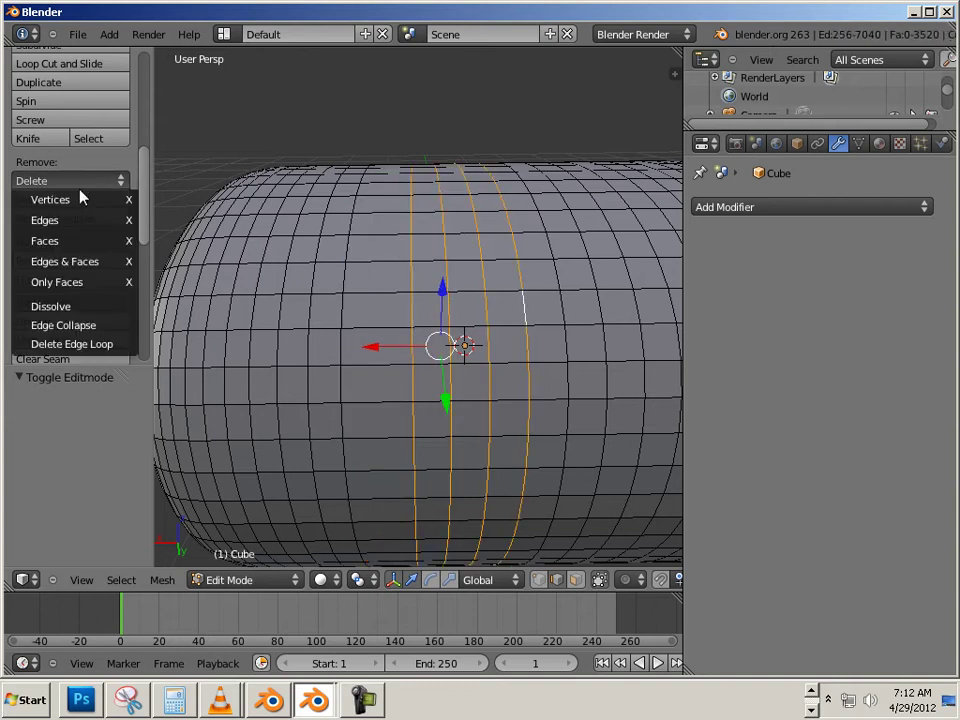
pyautogui.click(100, 343)
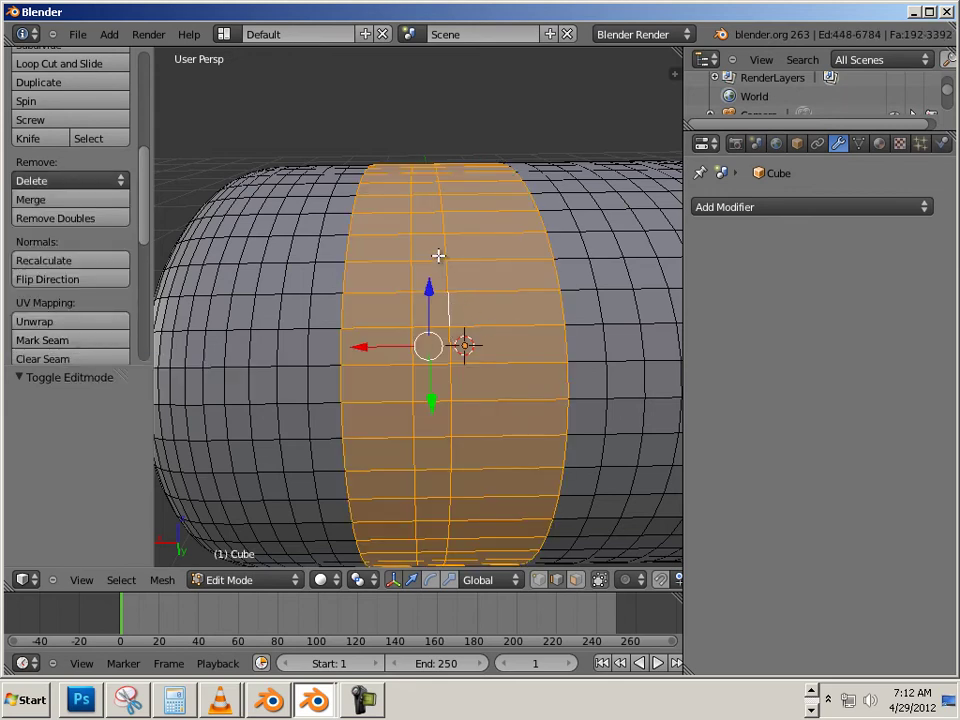
pyautogui.press('a')
pyautogui.moveTo(486, 161); pyautogui.dragTo(430, 194, button='middle')
# Step: Select five adjacent edge loops and dissolve them with Delete > Dissolve
pyautogui.keyDown('alt'); pyautogui.rightClick(358, 289); pyautogui.keyUp('alt')
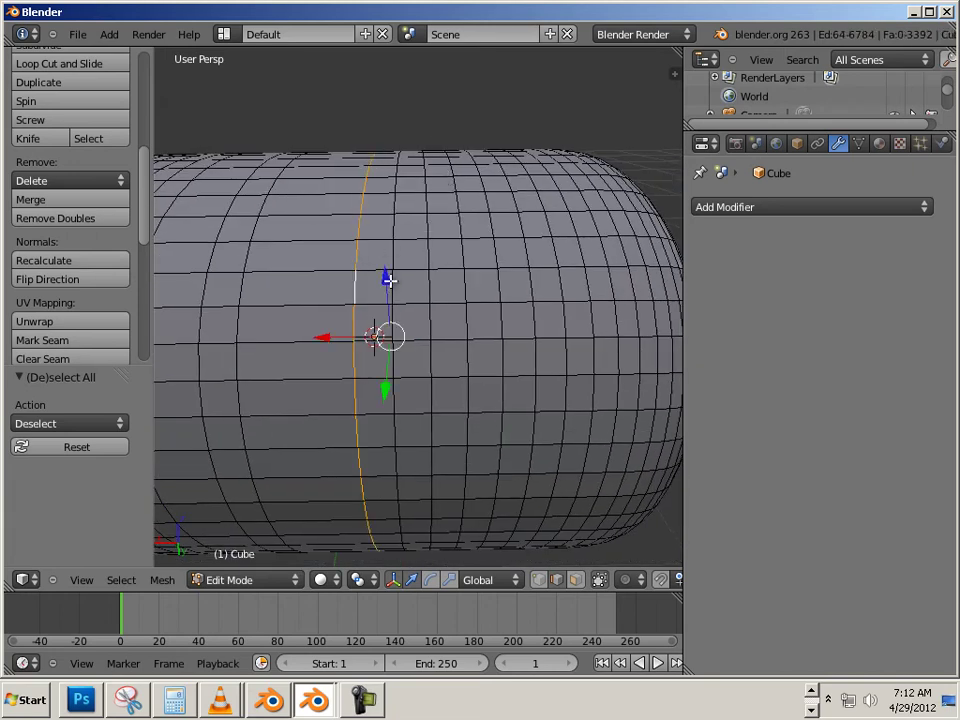
pyautogui.keyDown('alt'); pyautogui.keyDown('shift'); pyautogui.rightClick(396, 247); pyautogui.keyUp('shift'); pyautogui.keyUp('alt')
pyautogui.keyDown('alt'); pyautogui.keyDown('shift'); pyautogui.rightClick(435, 251); pyautogui.keyUp('shift'); pyautogui.keyUp('alt')
pyautogui.keyDown('alt'); pyautogui.keyDown('shift'); pyautogui.rightClick(461, 255); pyautogui.keyUp('shift'); pyautogui.keyUp('alt')
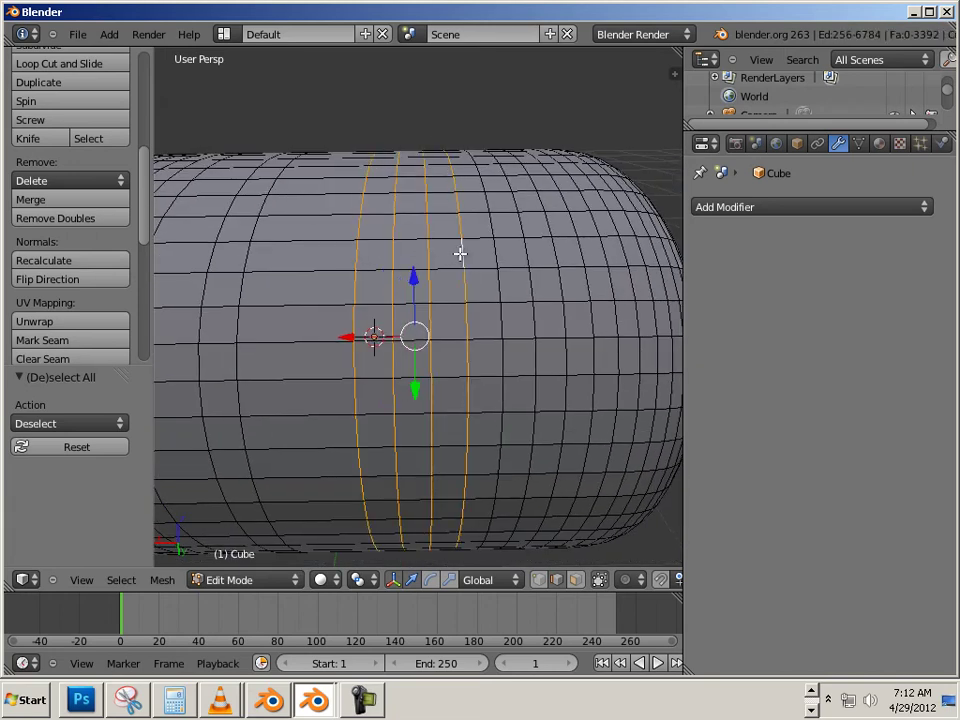
pyautogui.keyDown('alt'); pyautogui.keyDown('shift'); pyautogui.rightClick(488, 255); pyautogui.keyUp('shift'); pyautogui.keyUp('alt')
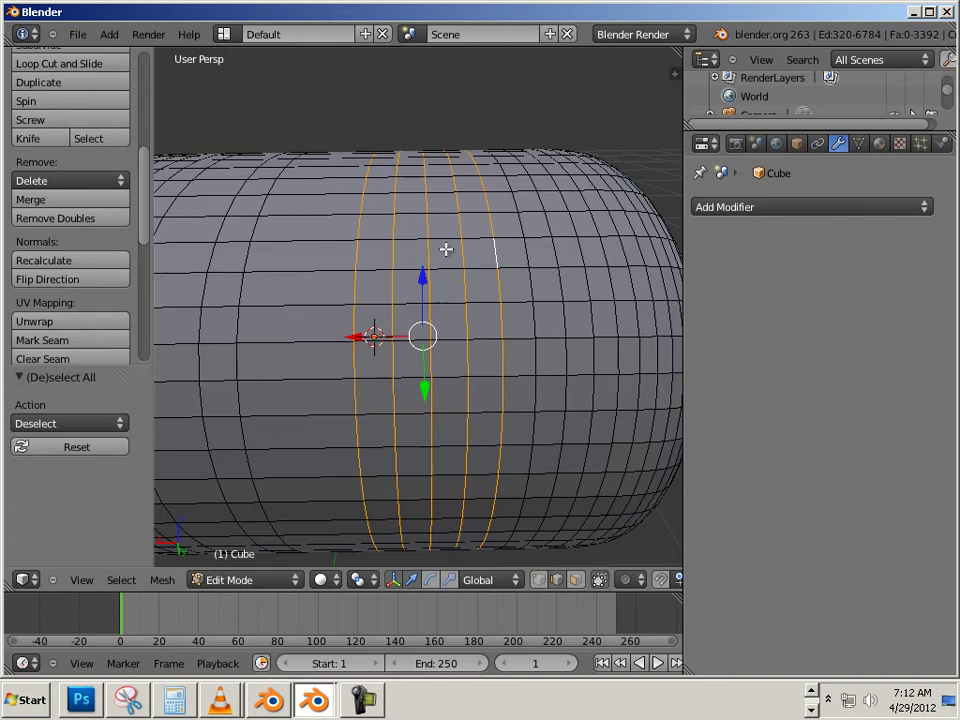
pyautogui.click(102, 182)
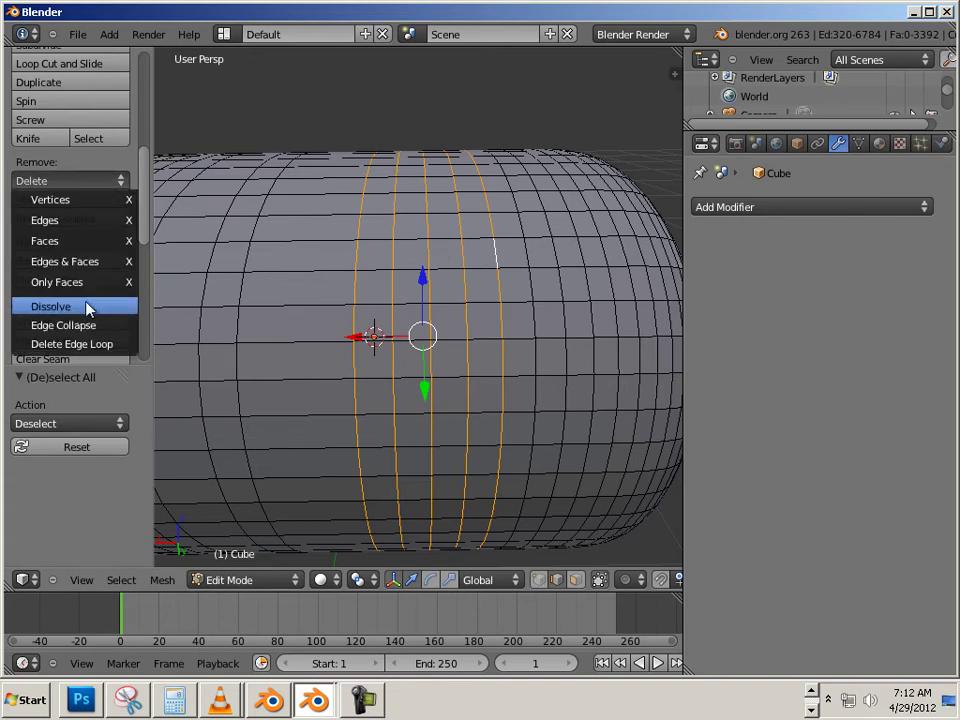
pyautogui.click(88, 307)
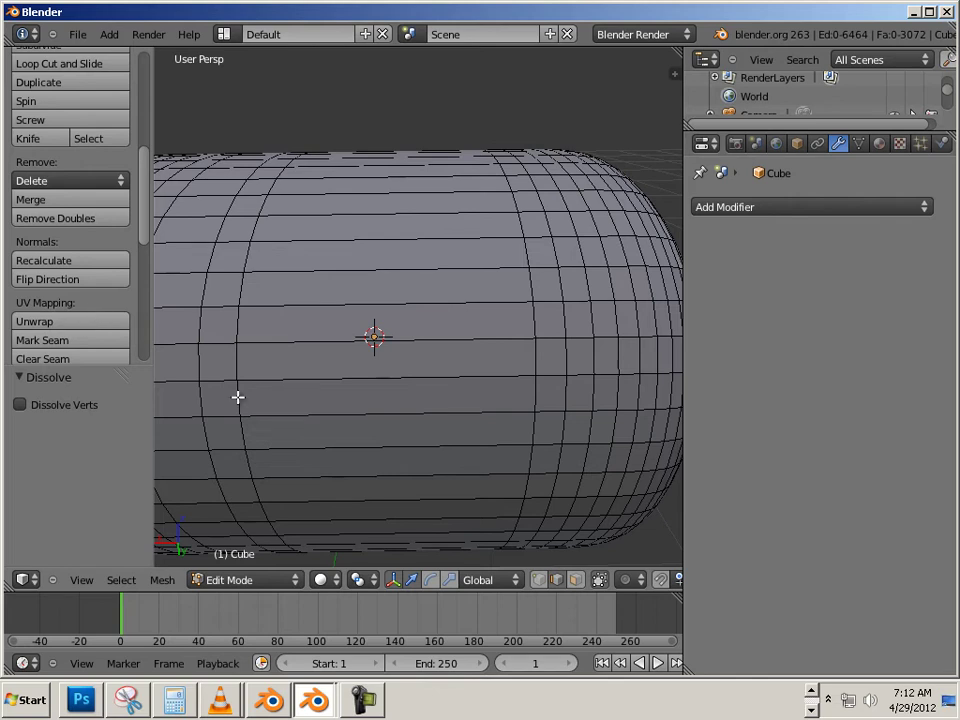
# Step: Undo, then dissolve the horizontal edge loops across the middle band instead
pyautogui.hotkey('ctrl', 'z')
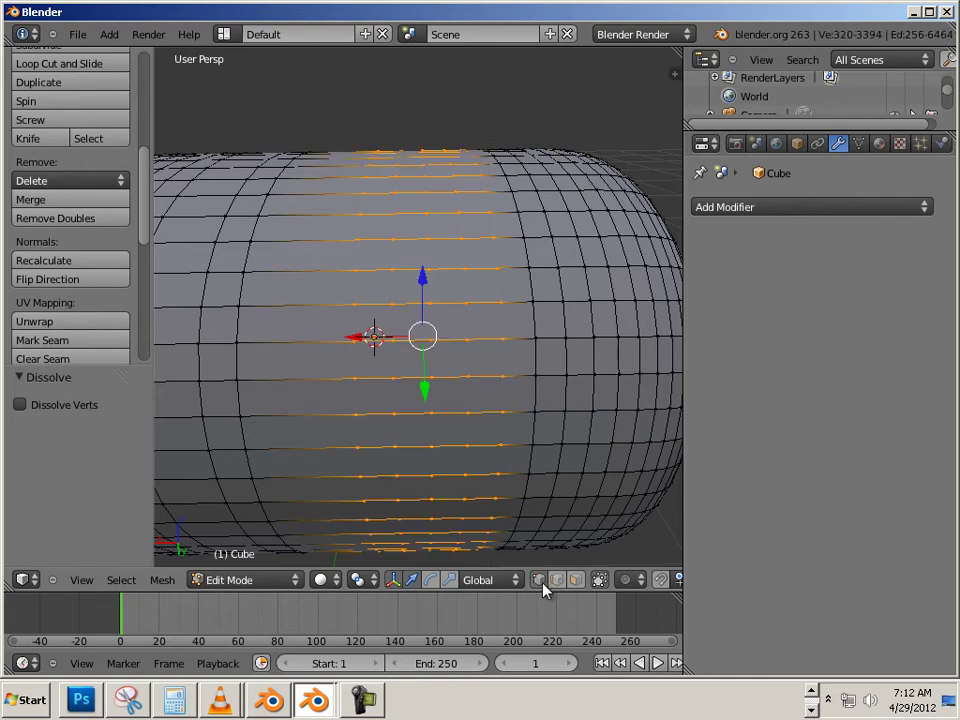
pyautogui.click(36, 182)
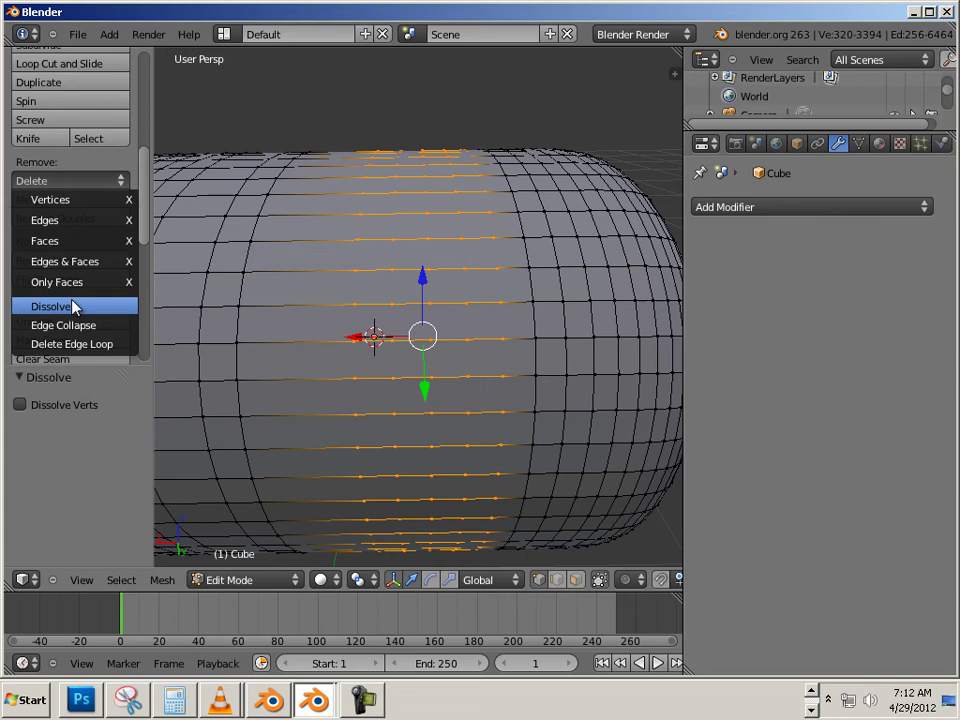
pyautogui.click(73, 308)
pyautogui.moveTo(334, 244); pyautogui.dragTo(339, 294, button='middle')
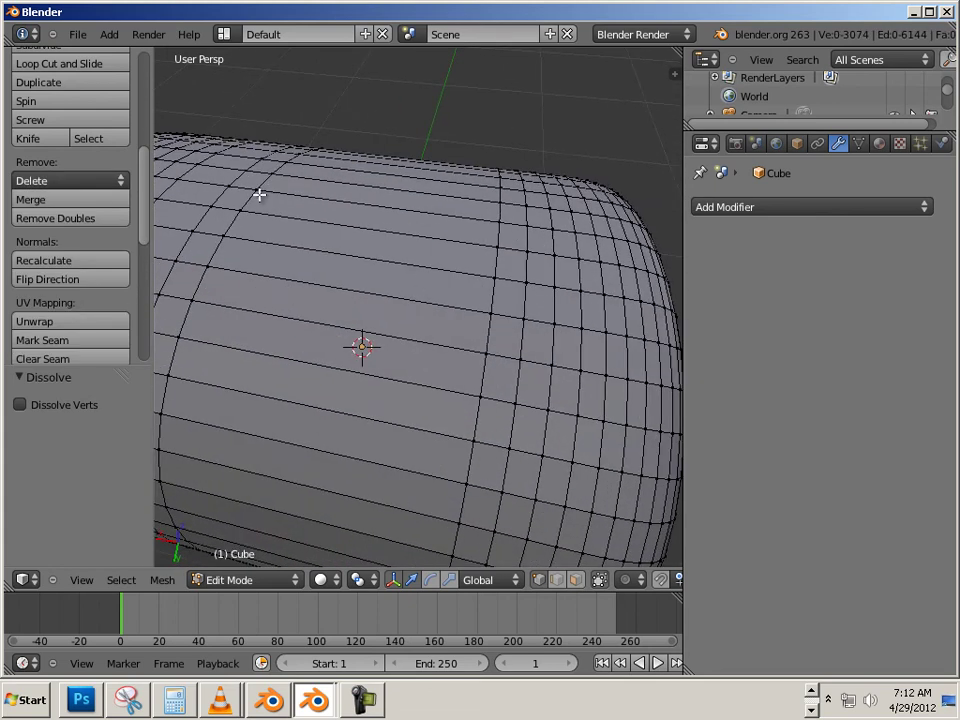
# Step: Assign the D key as a shortcut for Dissolve in the Delete menu
pyautogui.click(84, 184)
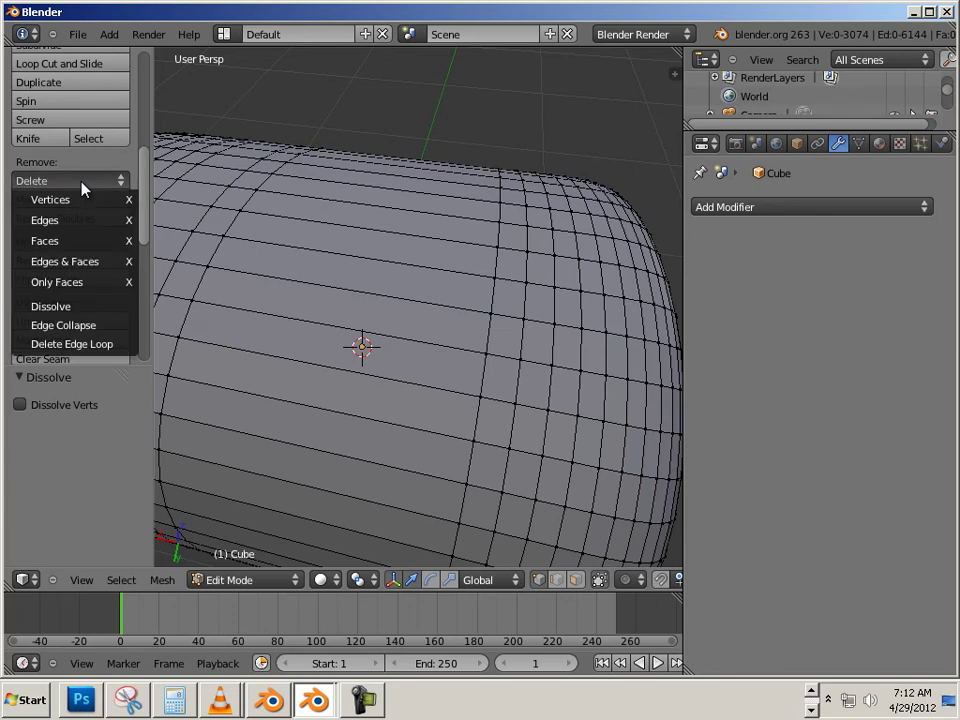
pyautogui.rightClick(78, 307)
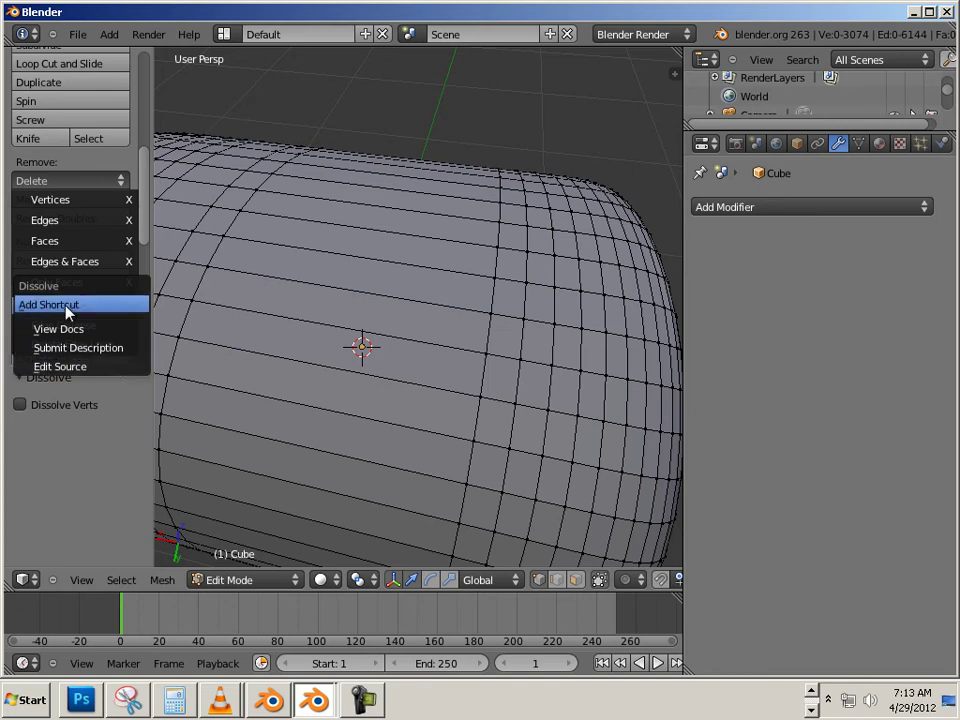
pyautogui.click(66, 305)
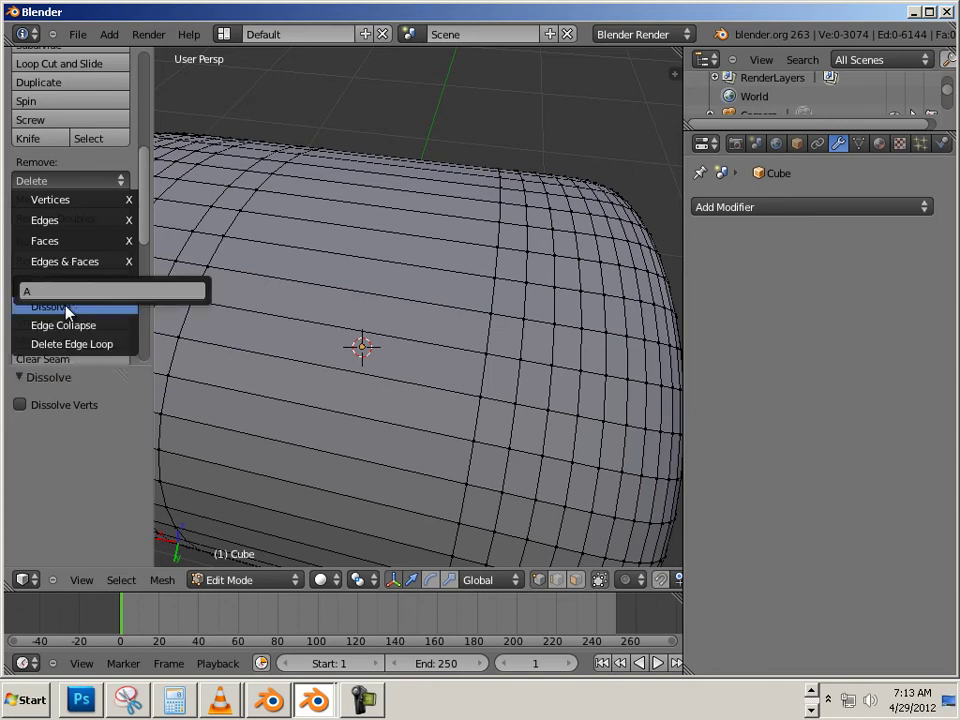
pyautogui.click(65, 293)
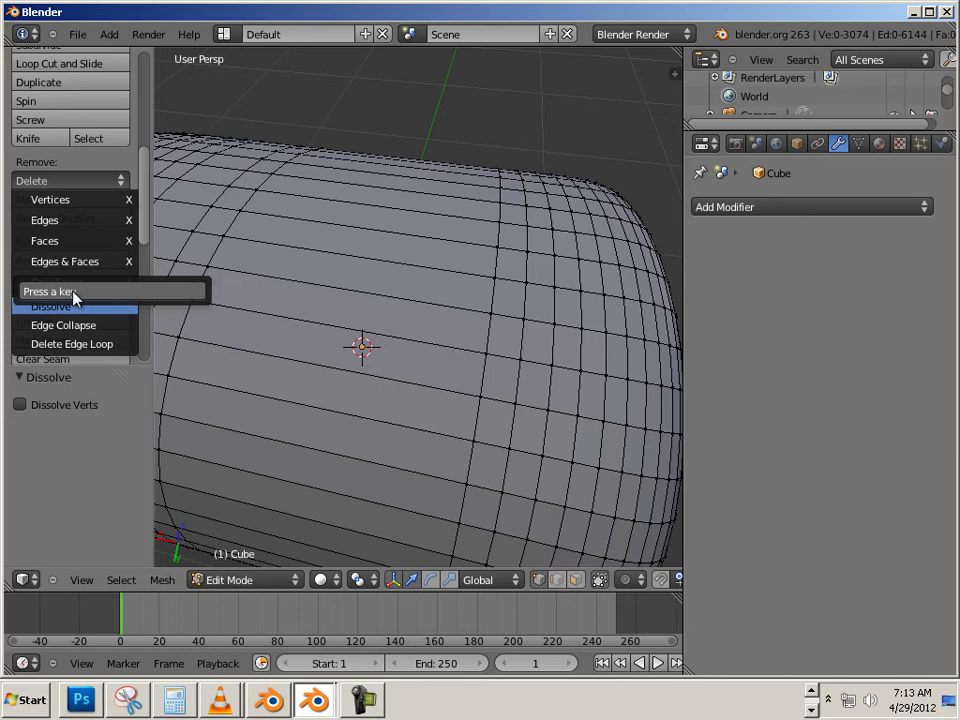
pyautogui.press('d')
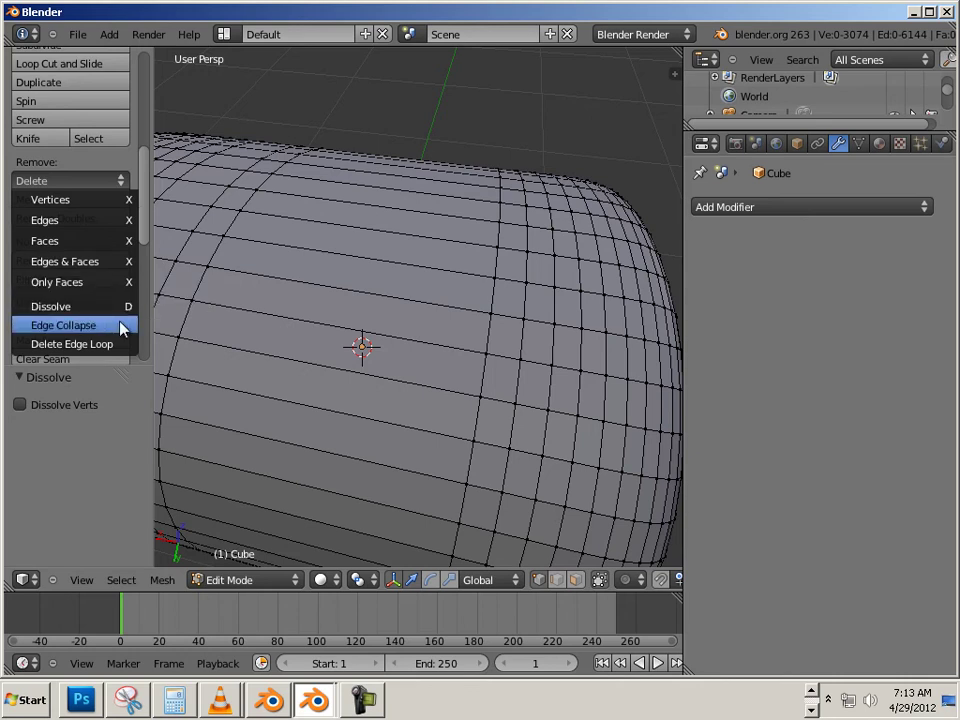
pyautogui.scroll(-3, 356, 317)
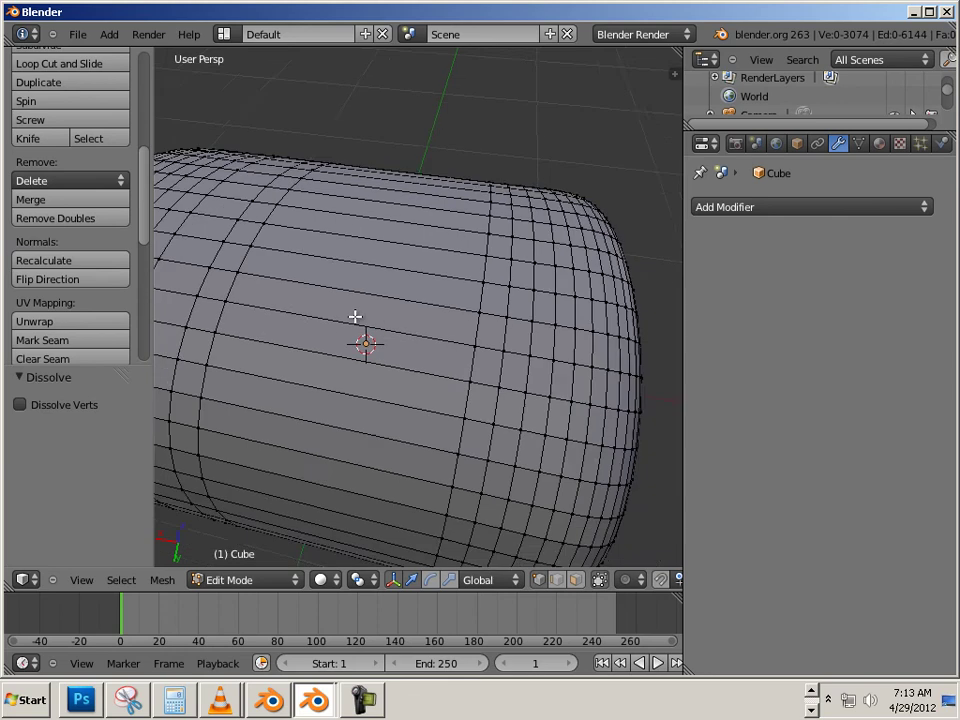
pyautogui.moveTo(383, 311); pyautogui.dragTo(163, 99, button='middle')
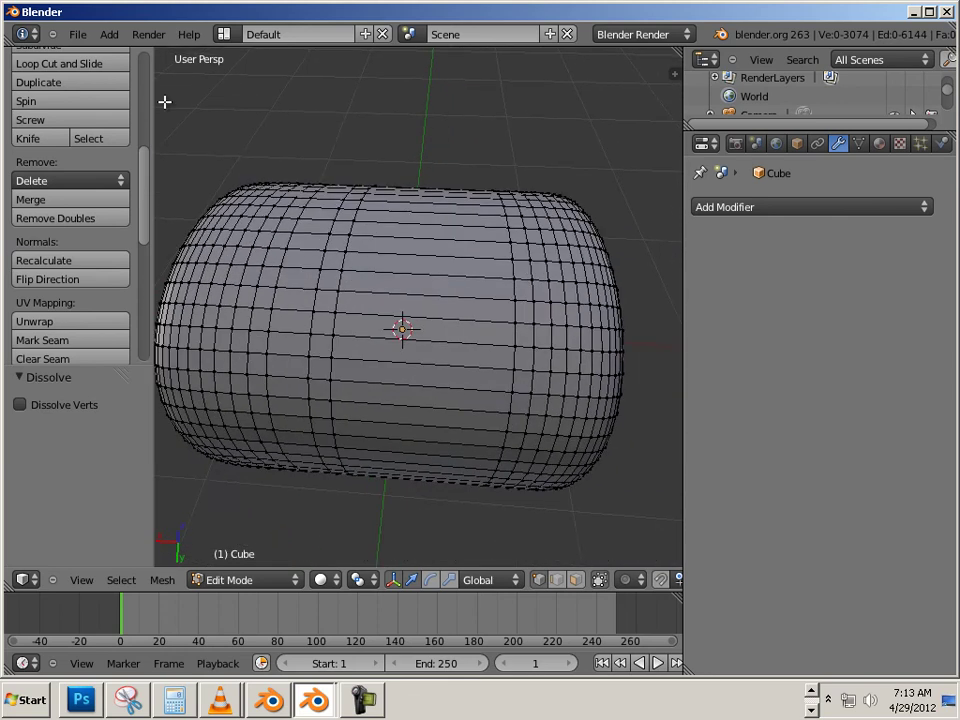
# Step: Open File > User Preferences on the Input tab and scroll through the keymap list
pyautogui.click(77, 34)
pyautogui.click(120, 216)
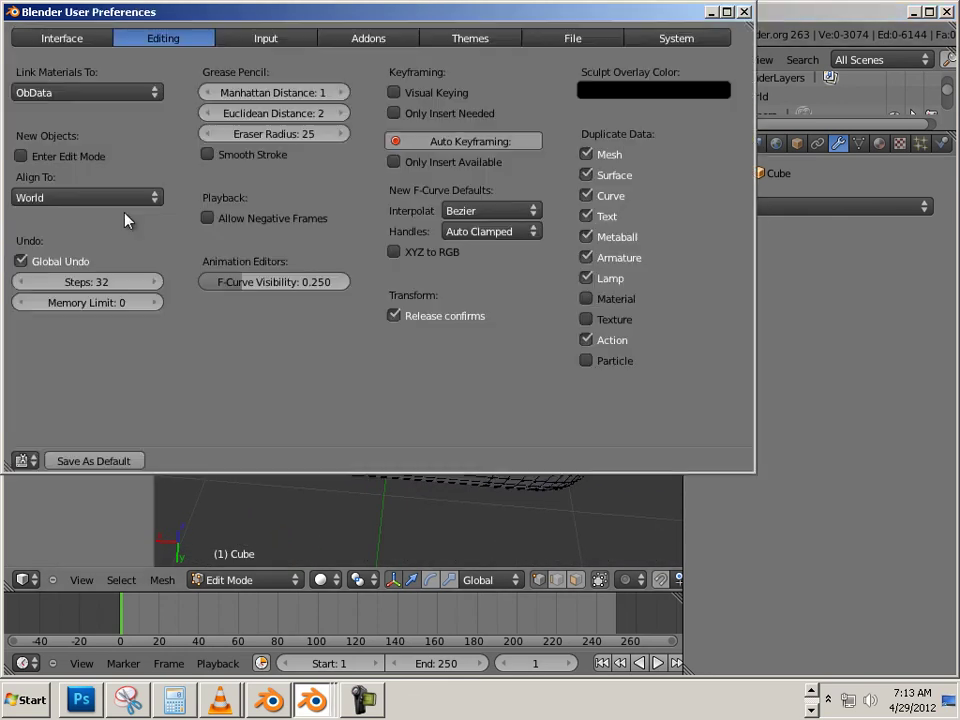
pyautogui.click(270, 39)
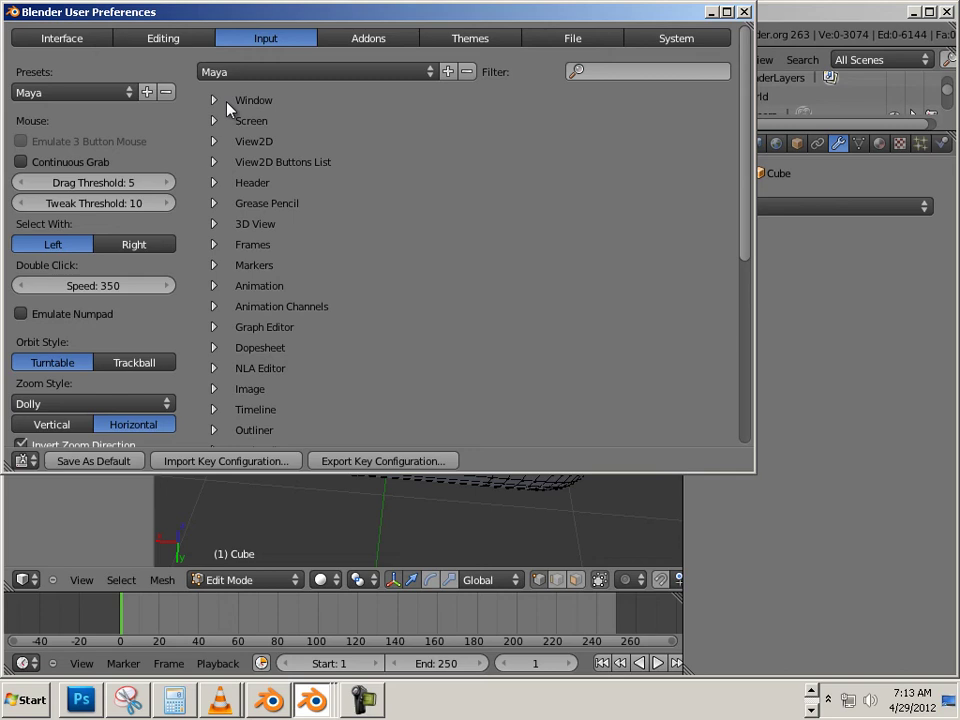
pyautogui.scroll(-2, 222, 193)
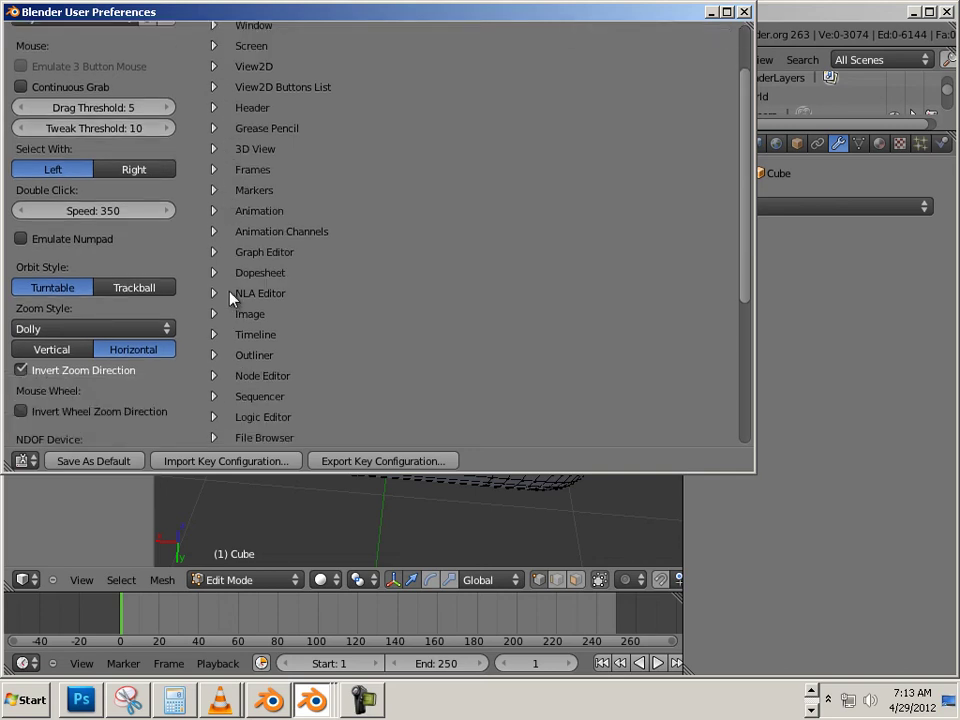
pyautogui.scroll(2, 230, 298)
pyautogui.scroll(-5, 318, 138)
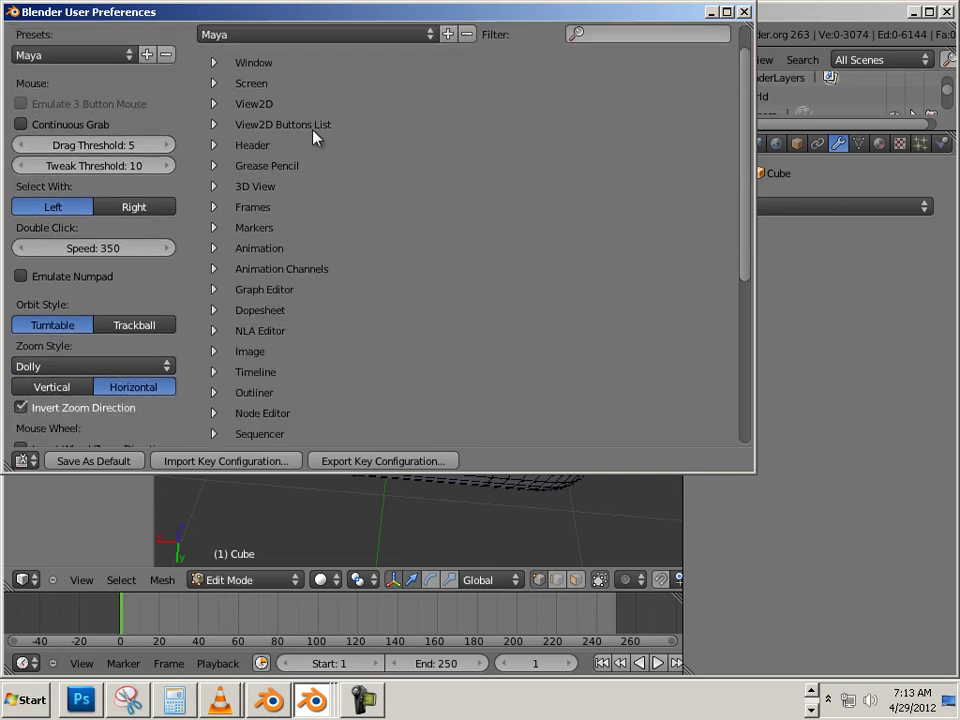
pyautogui.scroll(-4, 297, 150)
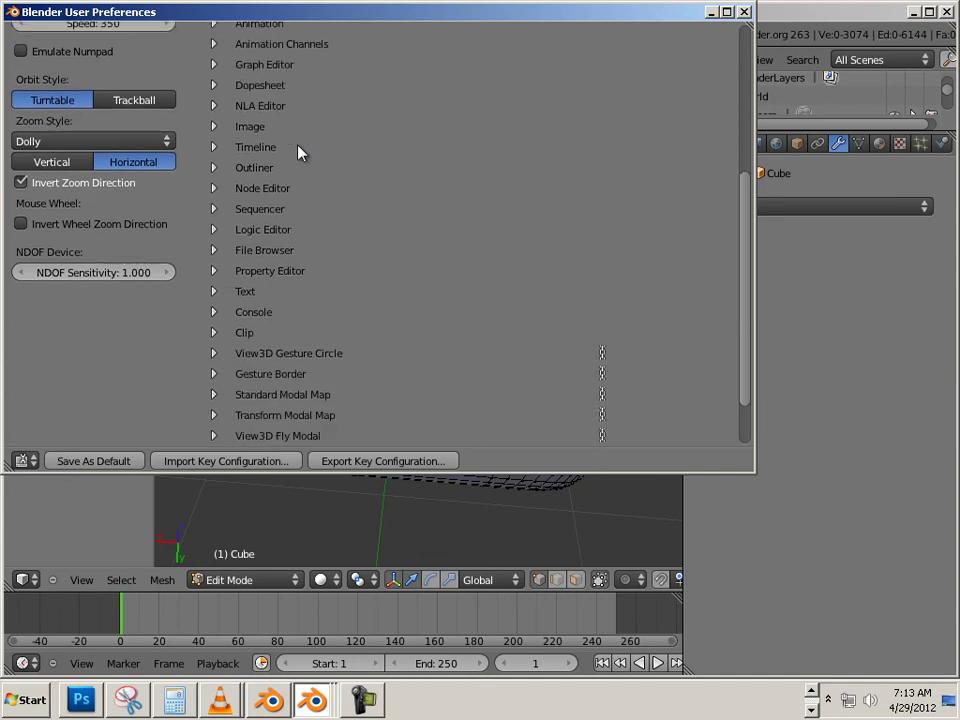
pyautogui.scroll(4, 297, 150)
pyautogui.scroll(3, 290, 152)
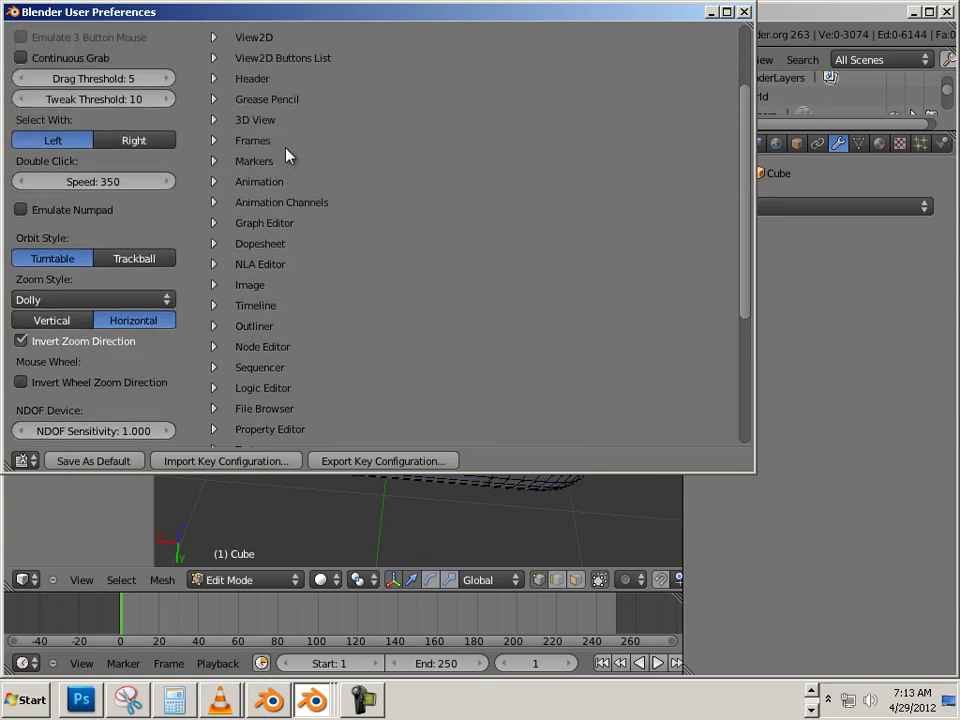
pyautogui.scroll(2, 222, 135)
# Step: Expand the 3D View keymap and its Mesh section to list the mesh shortcuts
pyautogui.click(214, 101)
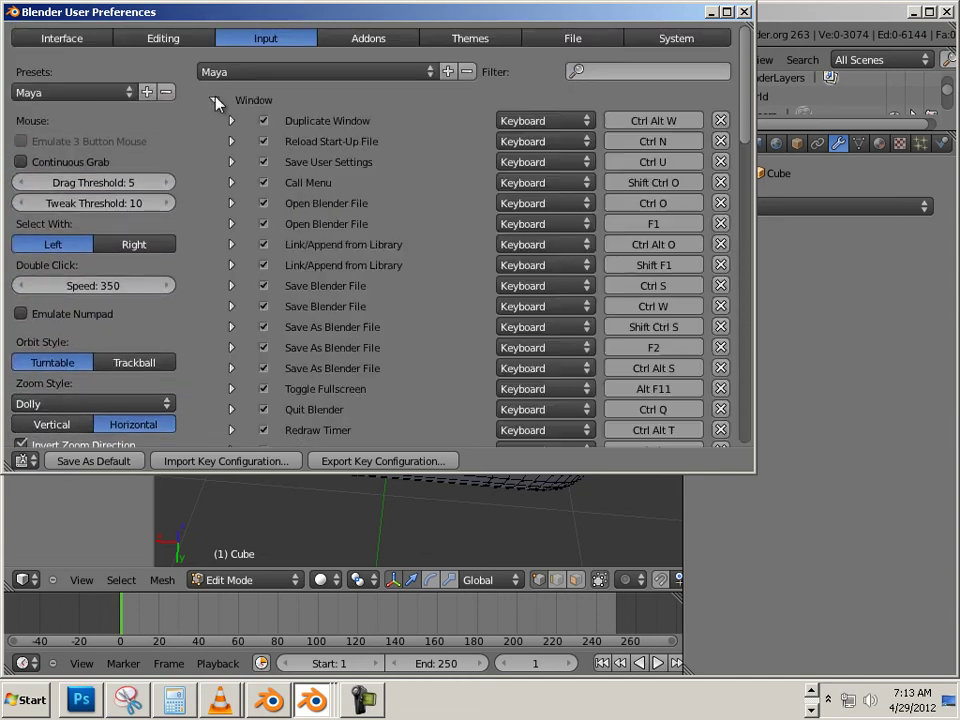
pyautogui.click(214, 102)
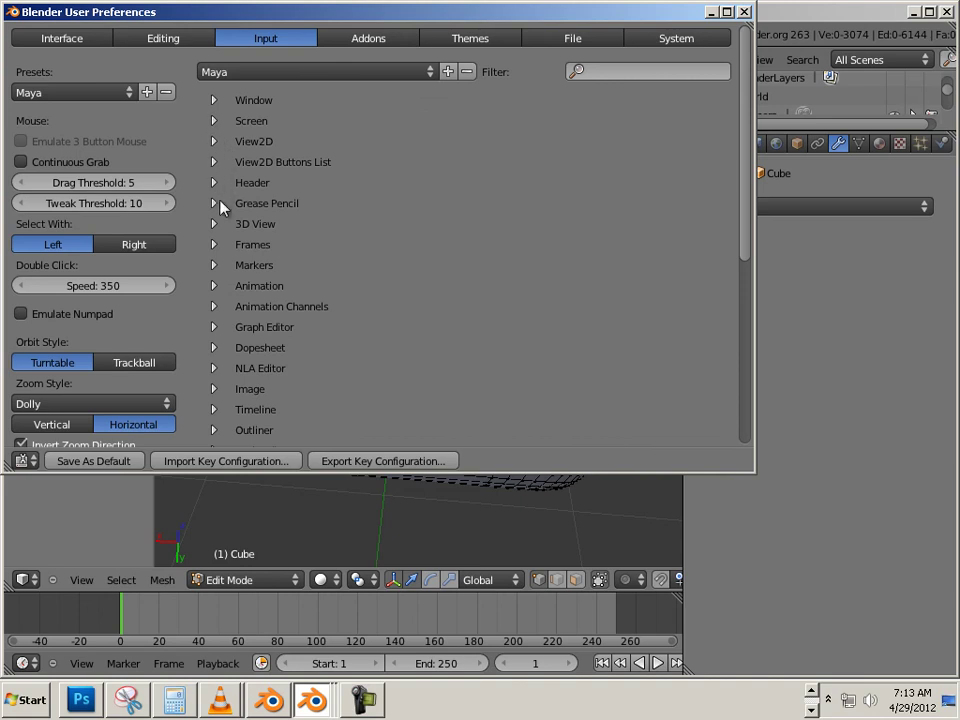
pyautogui.scroll(-4, 218, 236)
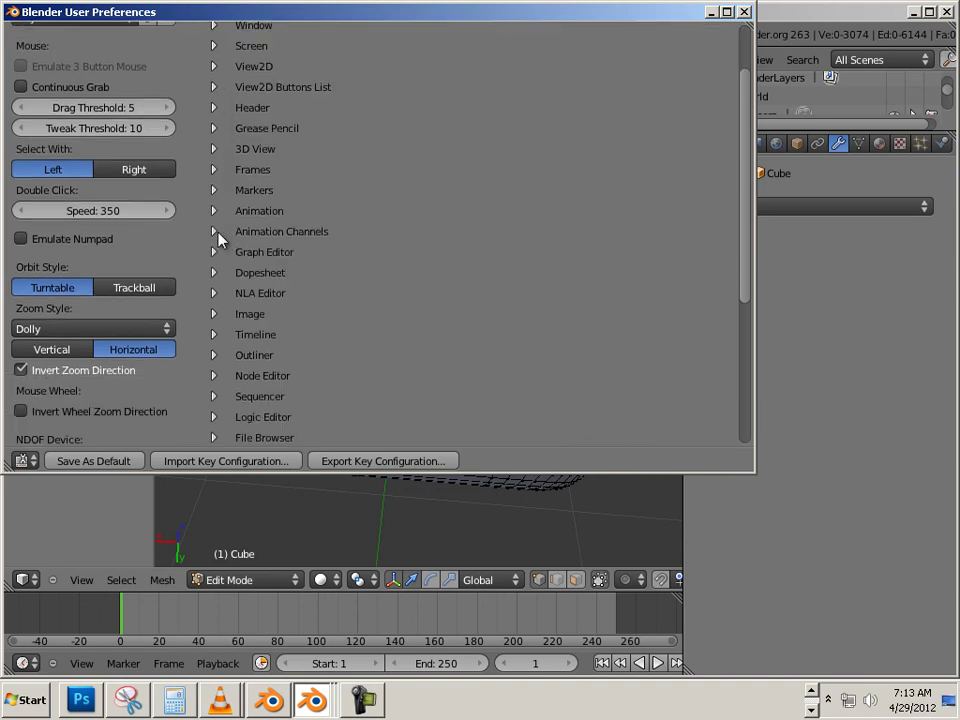
pyautogui.scroll(-4, 219, 240)
pyautogui.scroll(4, 219, 240)
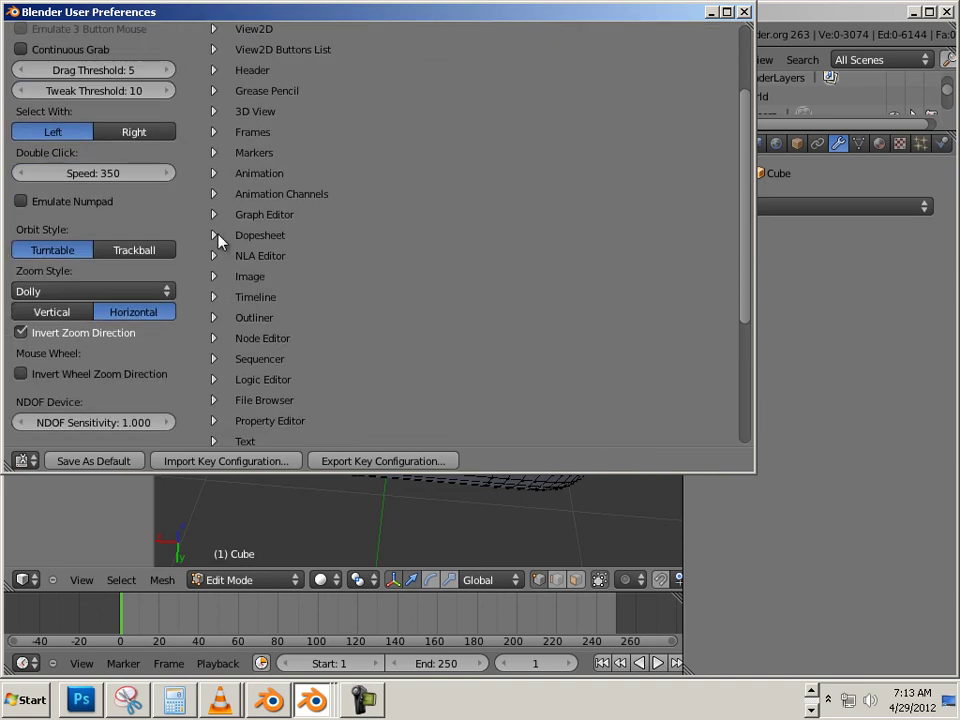
pyautogui.click(214, 111)
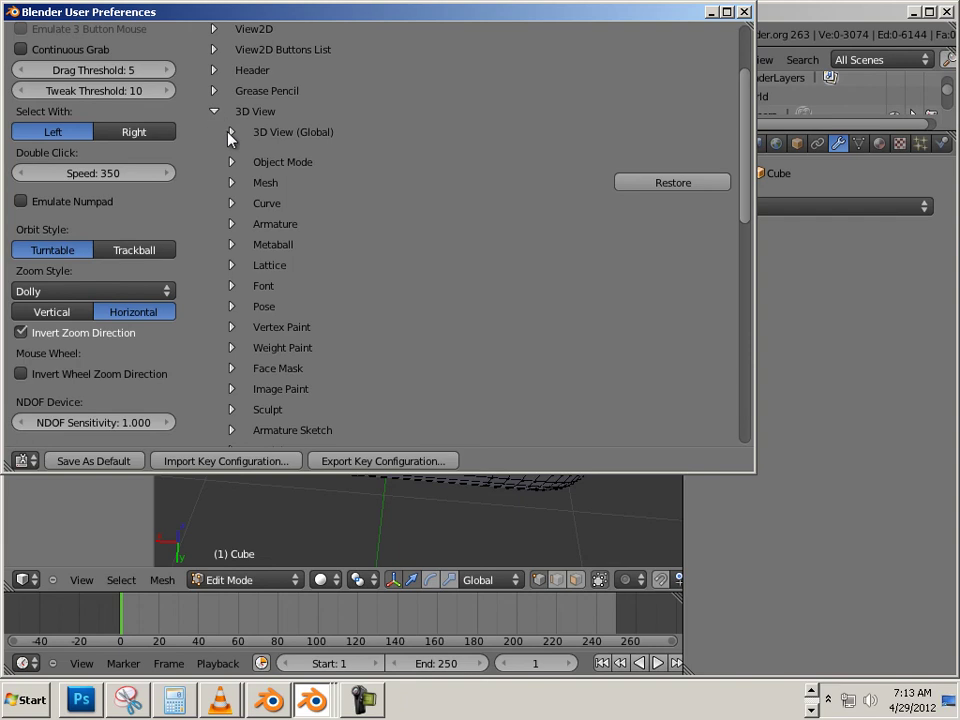
pyautogui.click(231, 183)
pyautogui.scroll(-15, 304, 213)
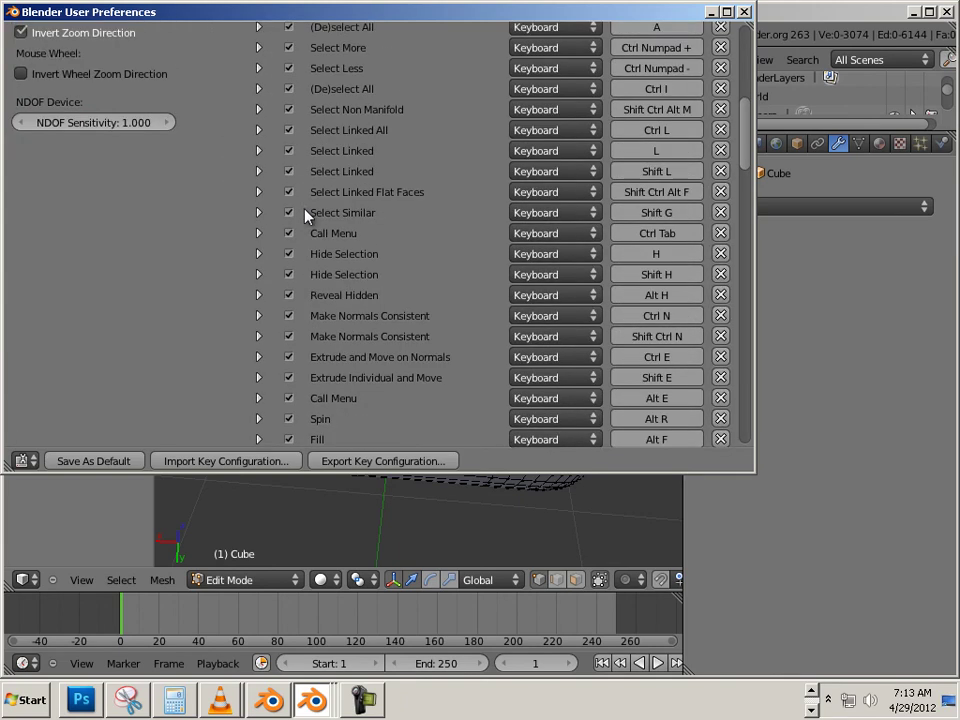
pyautogui.scroll(-20, 310, 212)
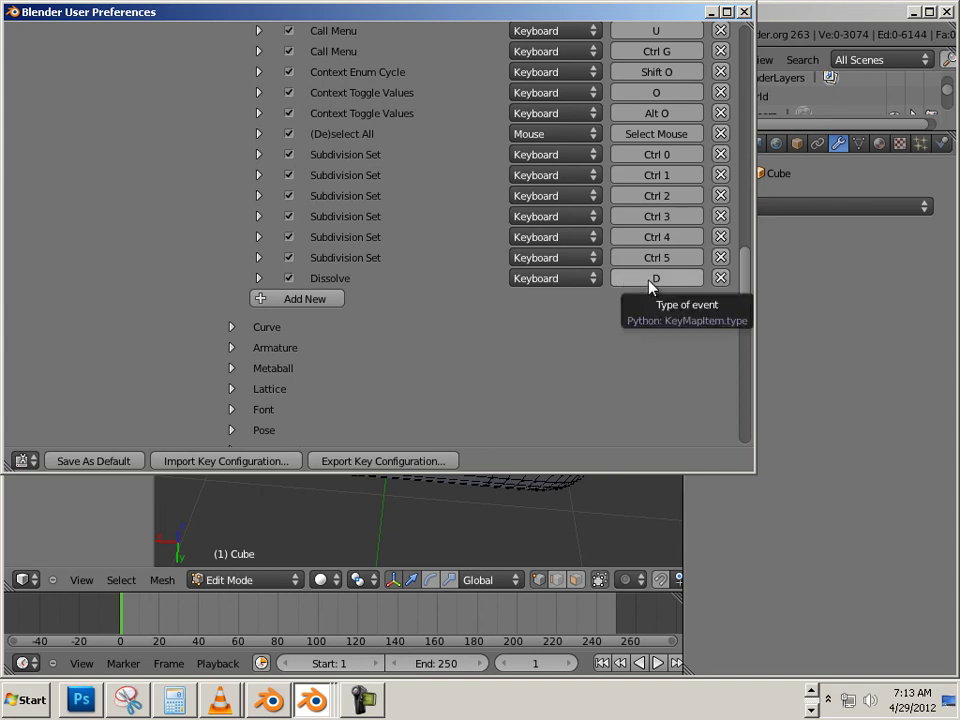
pyautogui.click(650, 280)
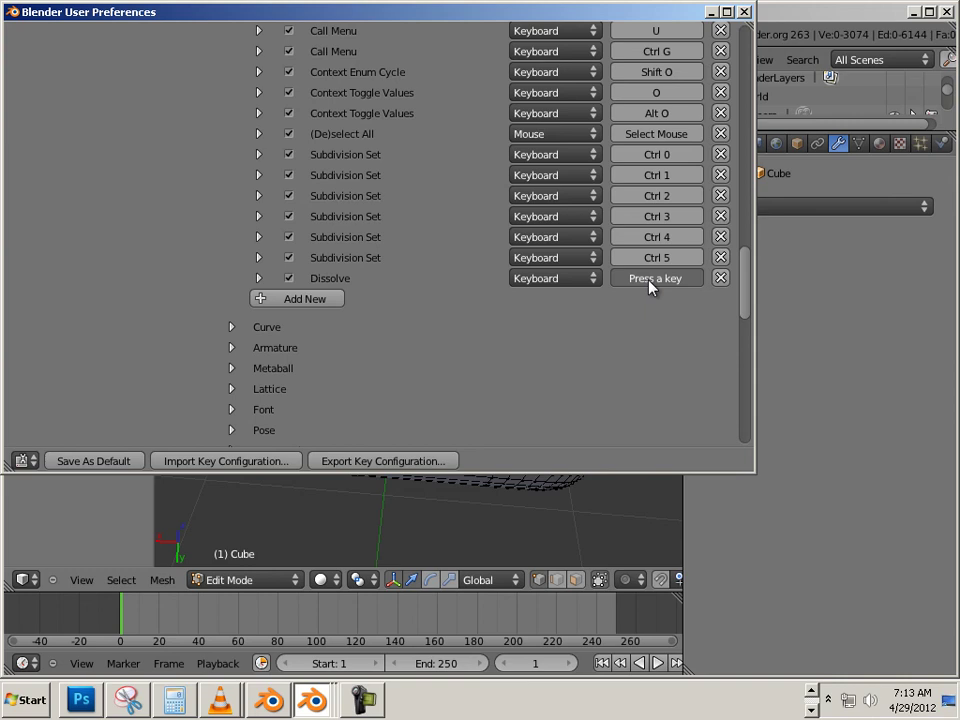
pyautogui.hotkey('ctrl', 'd')
pyautogui.click(660, 282)
pyautogui.hotkey('ctrl', 'alt', 'd')
pyautogui.click(658, 283)
pyautogui.press('d')
pyautogui.click(743, 12)
# Step: Select four vertical edge loops on the cylinder in edge mode and dissolve them
pyautogui.moveTo(527, 204); pyautogui.dragTo(478, 229, button='middle')
pyautogui.scroll(5, 476, 210)
pyautogui.hotkey('ctrl', 'tab')
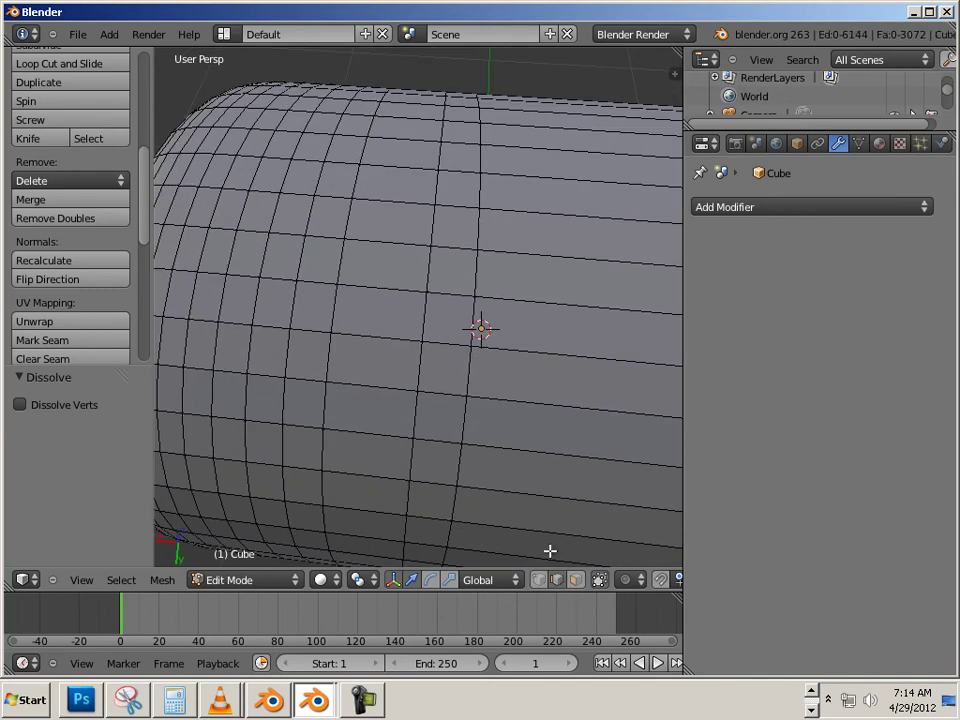
pyautogui.keyDown('alt'); pyautogui.rightClick(474, 265); pyautogui.keyUp('alt')
pyautogui.keyDown('alt'); pyautogui.keyDown('shift'); pyautogui.rightClick(433, 266); pyautogui.keyUp('shift'); pyautogui.keyUp('alt')
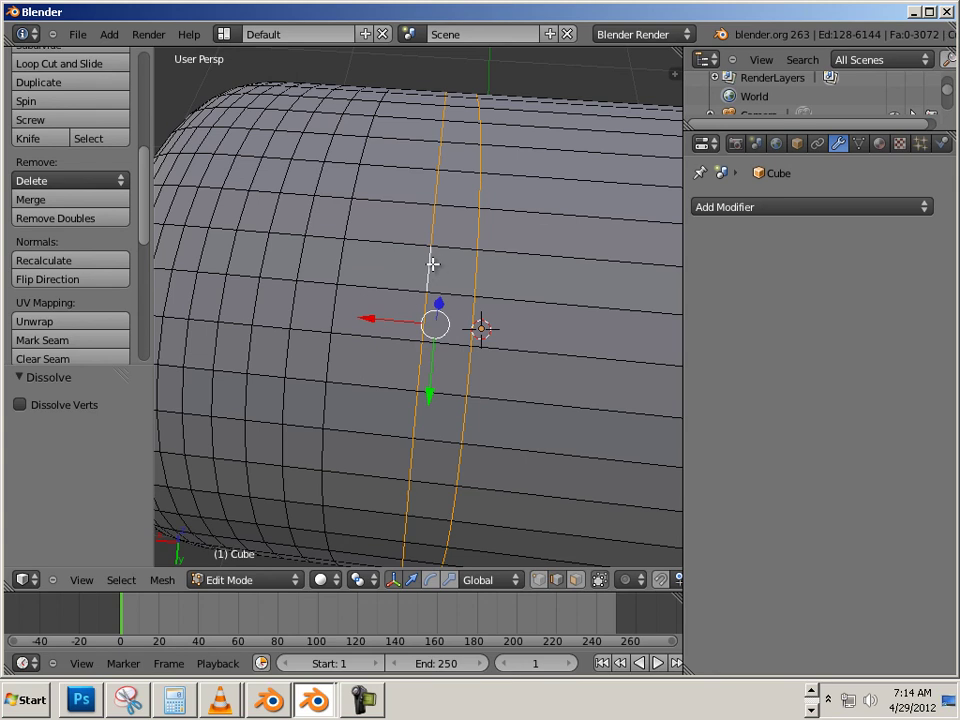
pyautogui.keyDown('alt'); pyautogui.keyDown('shift'); pyautogui.rightClick(345, 246); pyautogui.keyUp('shift'); pyautogui.keyUp('alt')
pyautogui.keyDown('alt'); pyautogui.keyDown('shift'); pyautogui.rightClick(307, 255); pyautogui.keyUp('shift'); pyautogui.keyUp('alt')
pyautogui.press('x')
pyautogui.click(303, 254)
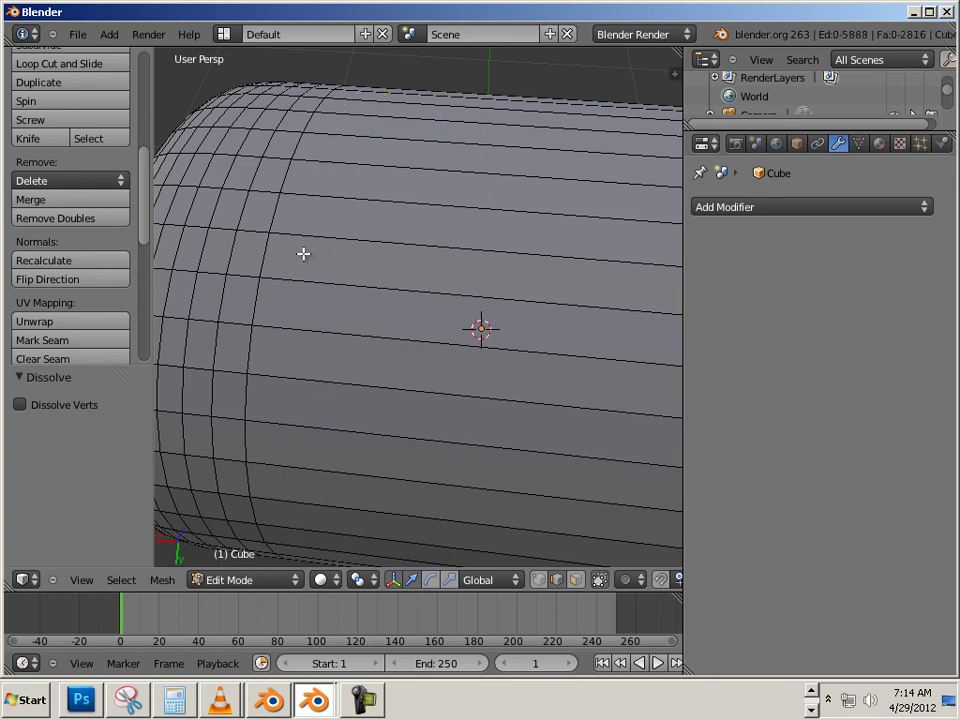
# Step: Switch to vertex select and dissolve the leftover vertices, leaving 2,818 vertices
pyautogui.click(537, 582)
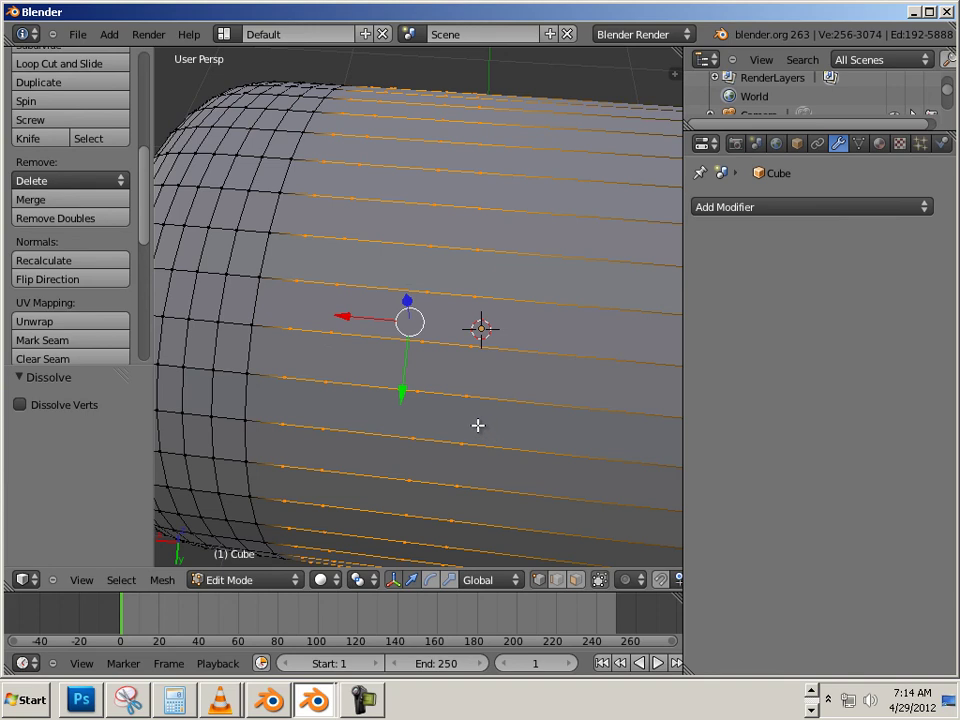
pyautogui.press('x')
pyautogui.click(517, 421)
pyautogui.scroll(-5, 517, 421)
pyautogui.moveTo(506, 396); pyautogui.dragTo(366, 306, button='middle')
pyautogui.scroll(4, 504, 306)
pyautogui.scroll(-4, 521, 349)
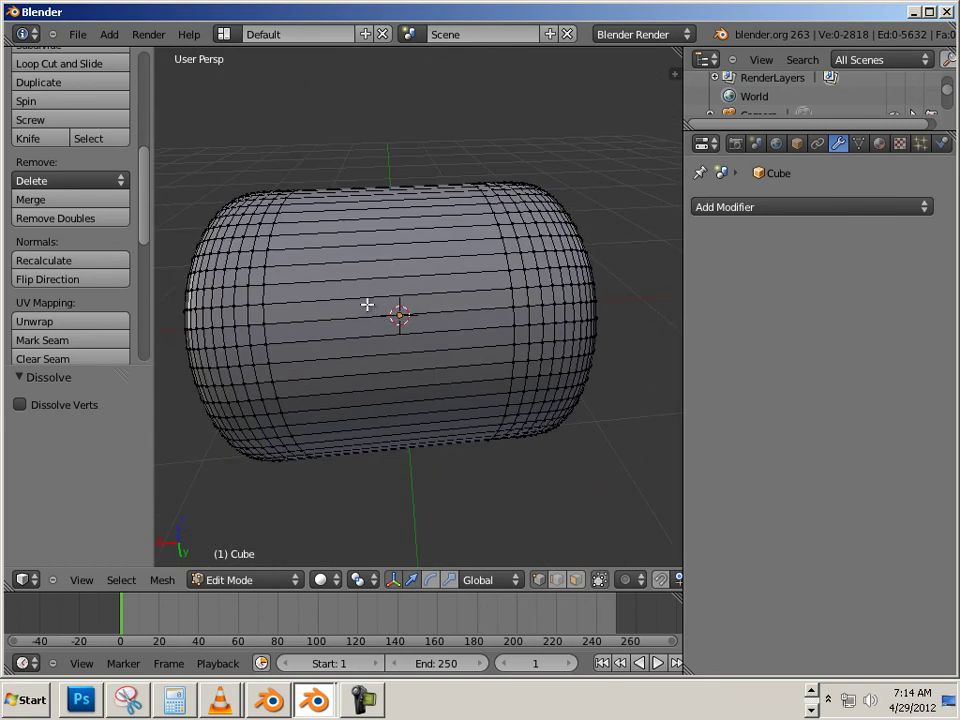